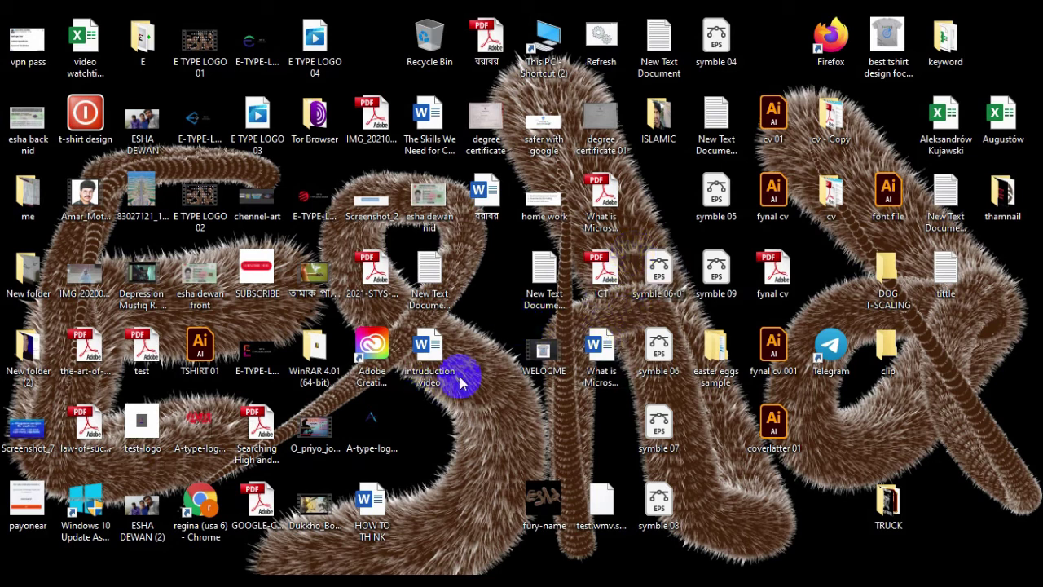
Restore the Adobe Illustrator window from the taskbar.
left_click(381, 573)
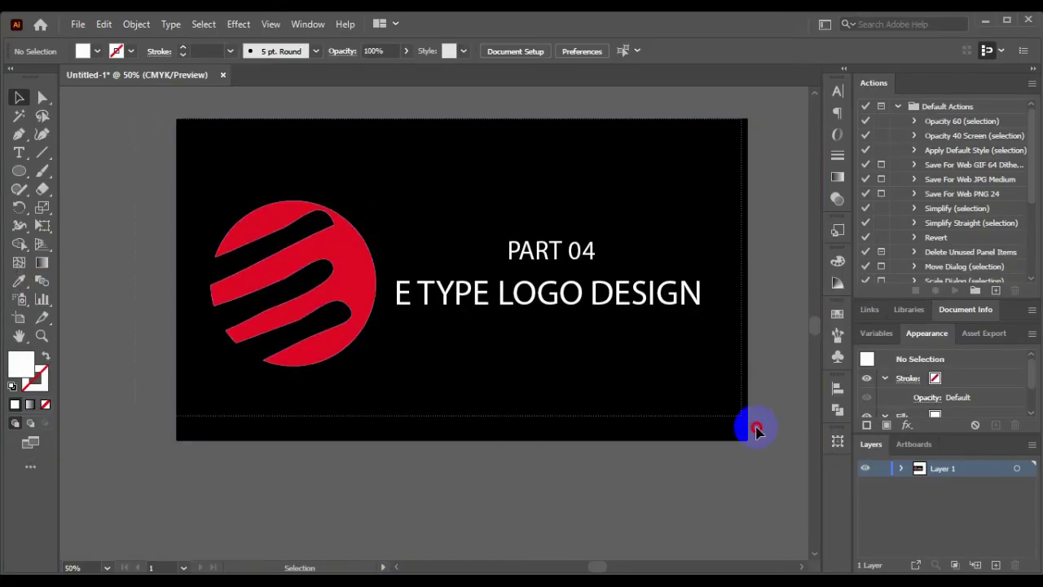
Select all the existing artwork and inspect its grouped pieces.
key("ctrl+a")
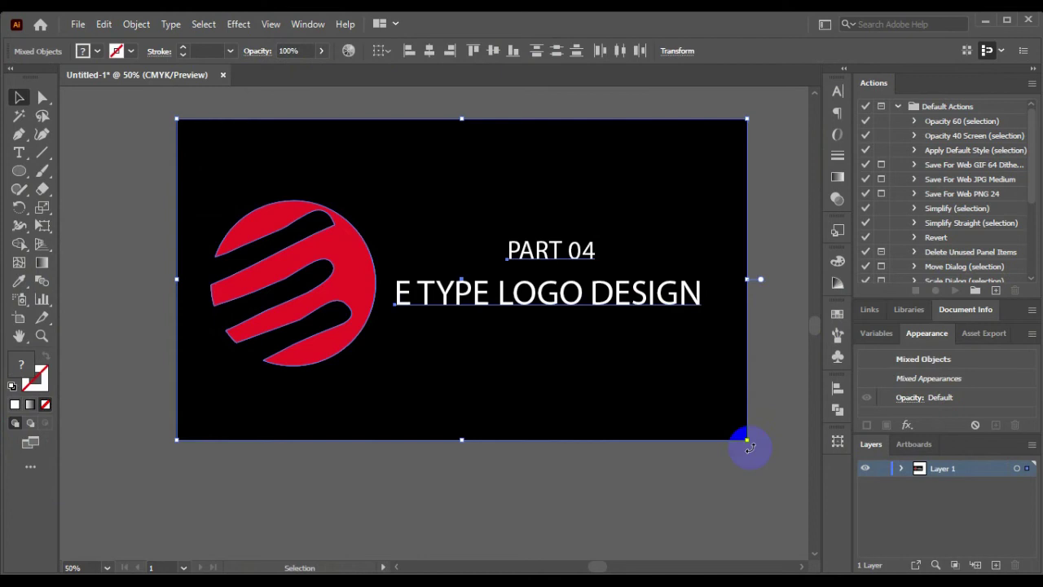
key("a")
key("alt")
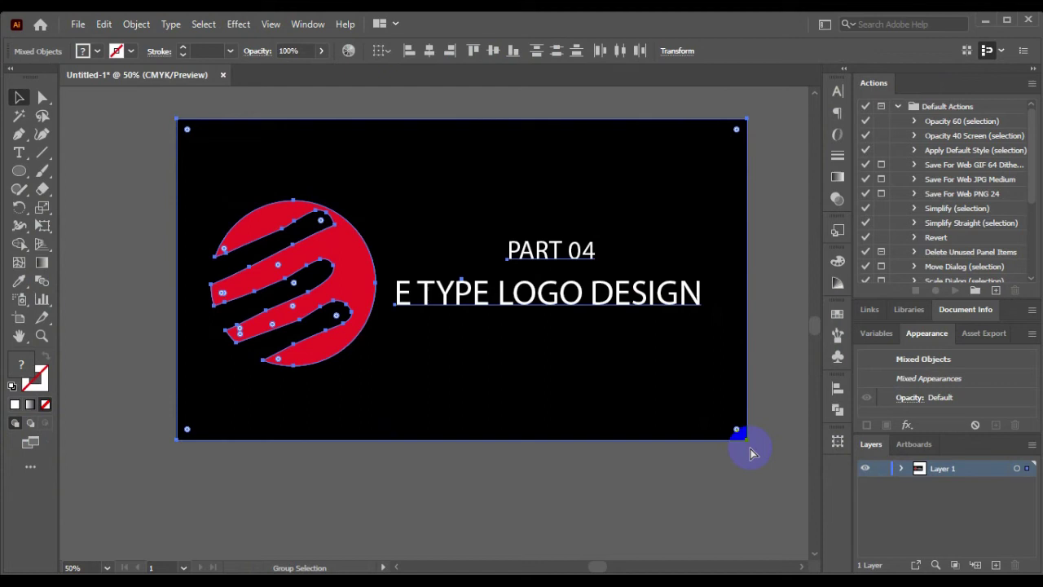
key("v")
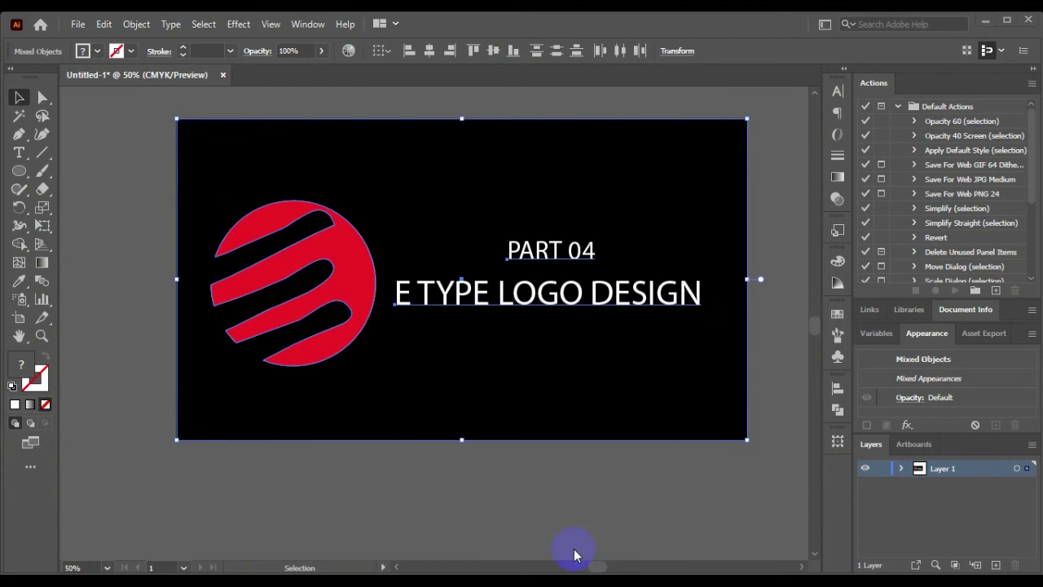
Marquee-select the old E logo, title text and black background, and delete them.
left_click(147, 214)
left_click(320, 227)
right_click(320, 228)
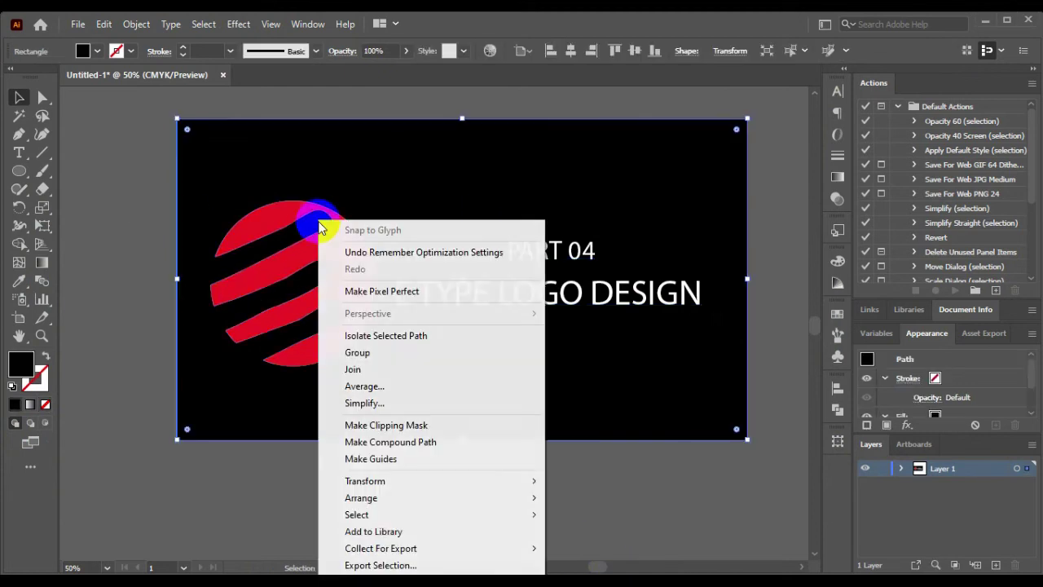
left_click_drag(124, 119, 702, 476)
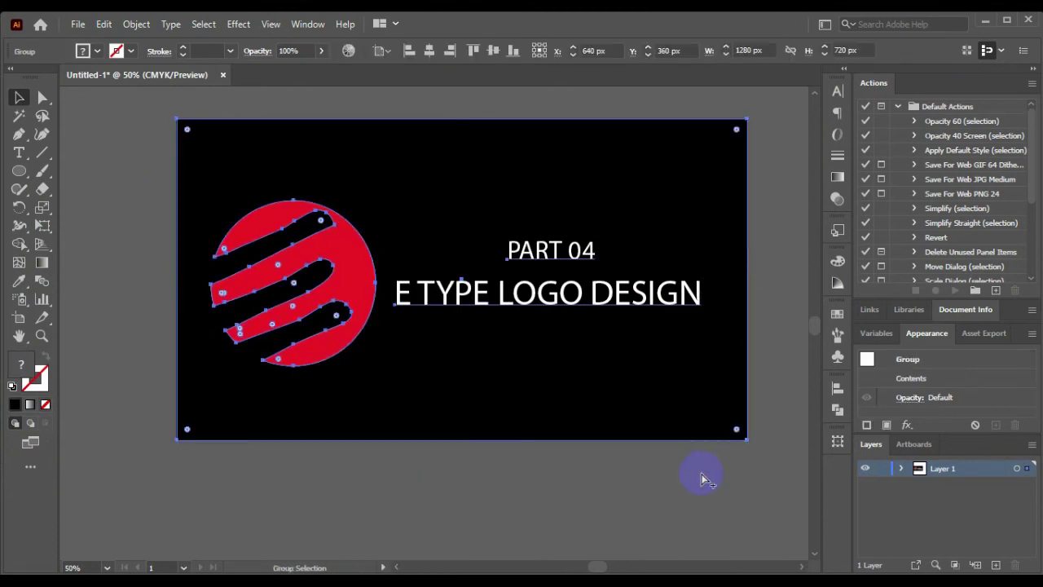
key("Delete")
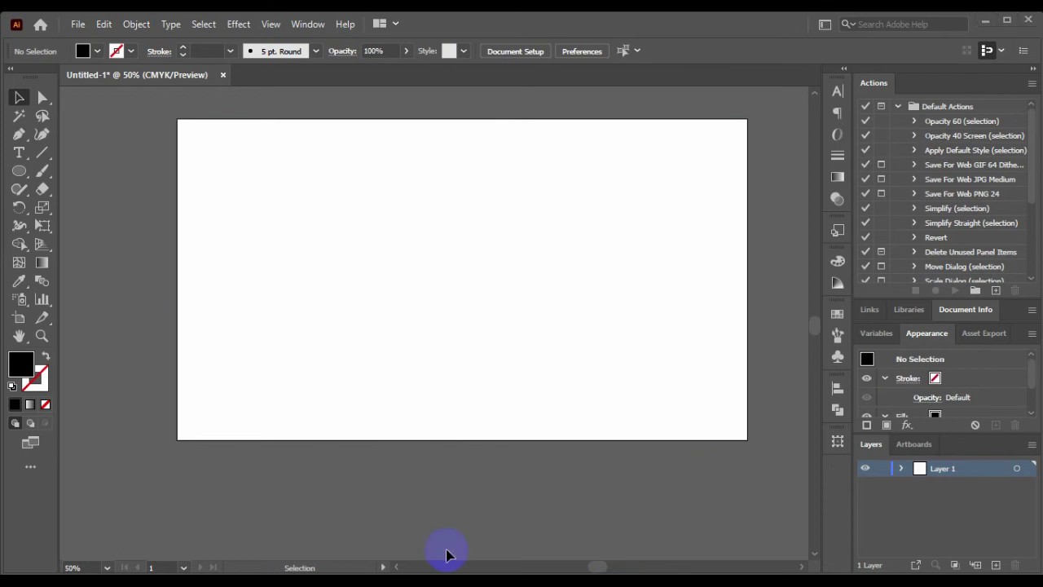
Scroll the canvas to recentre the blank artboard.
scroll(443, 363, "up", 2)
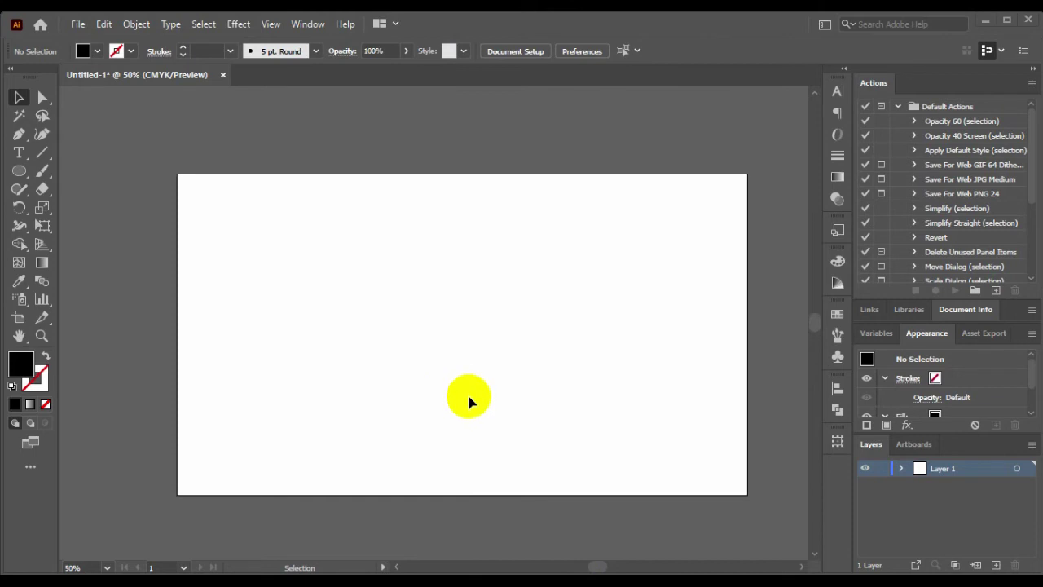
scroll(467, 396, "down", 1)
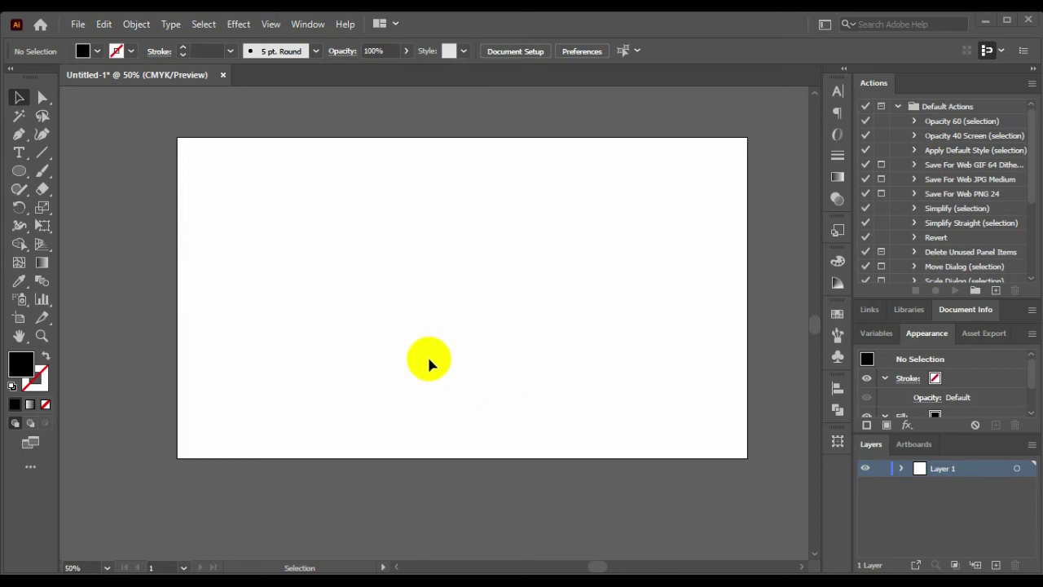
Add a text object on the artboard, replacing the placeholder with the letter E.
left_click(19, 151)
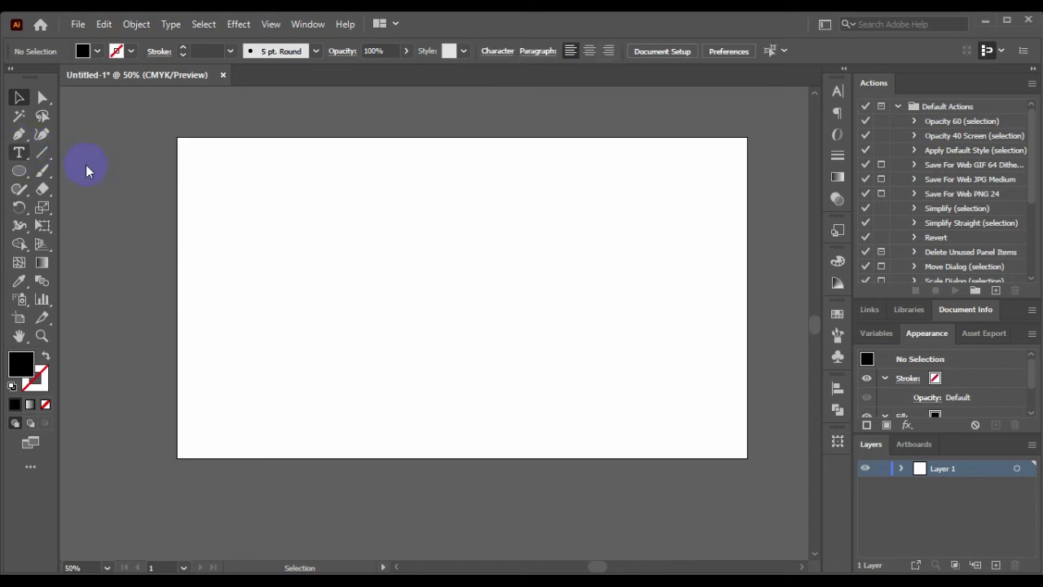
left_click(406, 266)
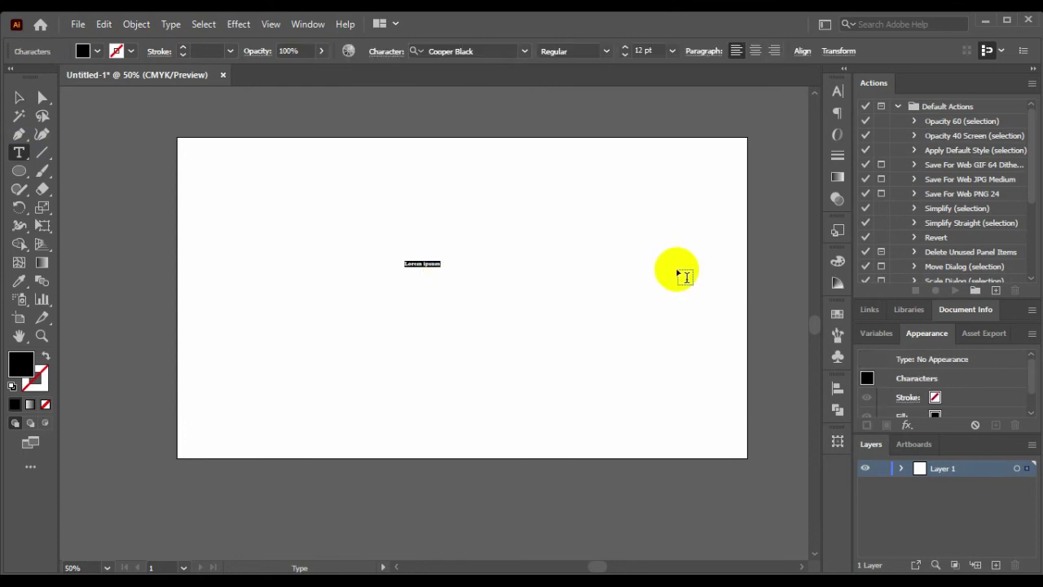
key("BackSpace")
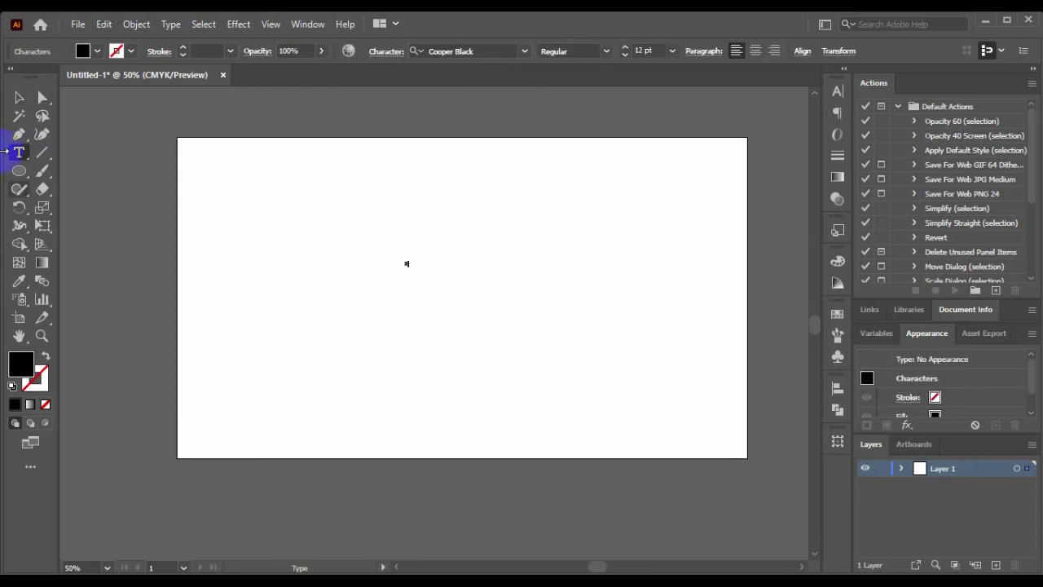
Enlarge the Cooper Black E to about 481 pt and move it to the artboard's left.
left_click(21, 99)
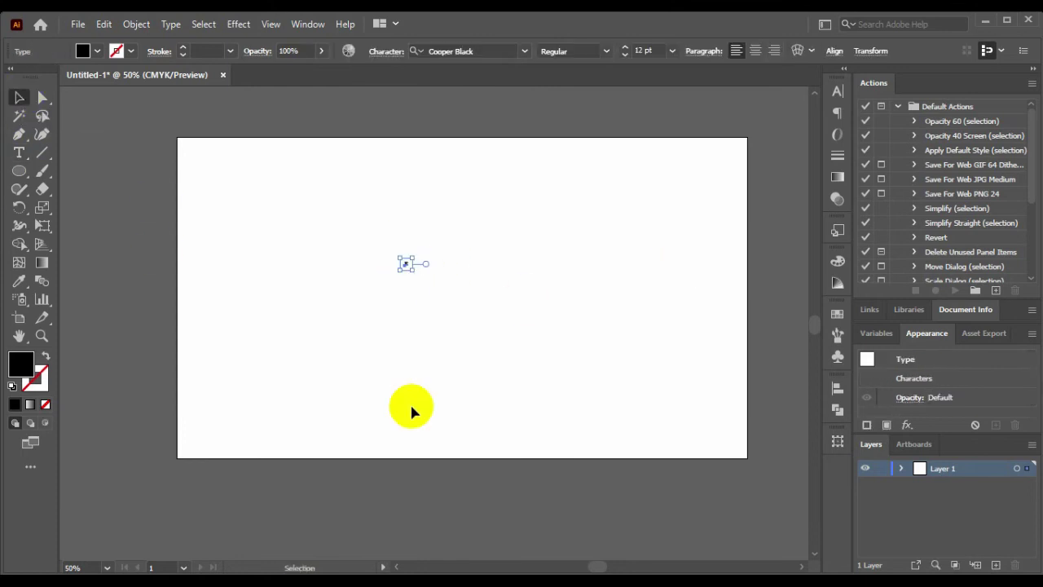
left_click_drag(411, 268, 522, 407)
left_click_drag(423, 334, 236, 251)
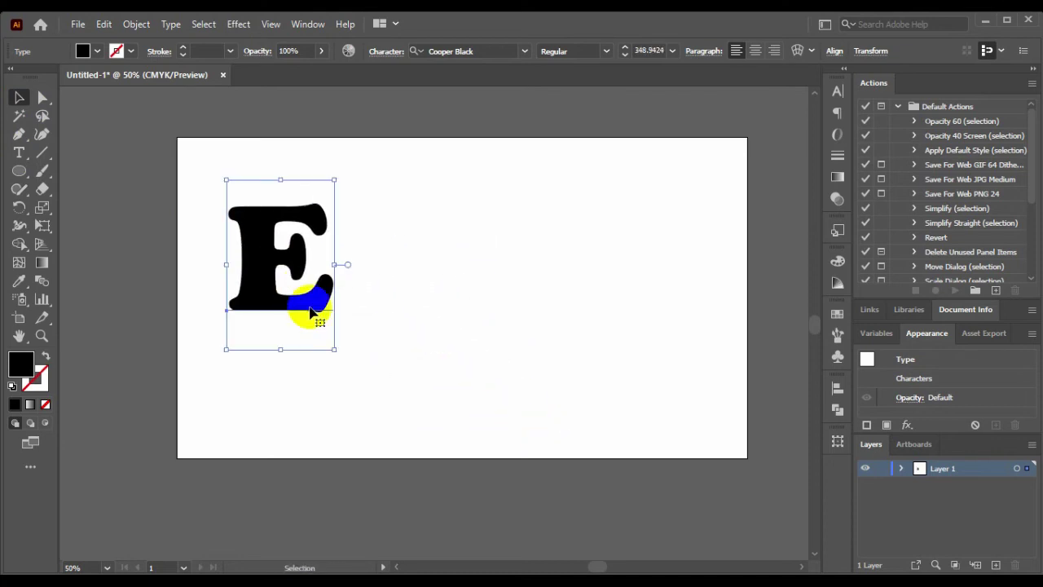
left_click_drag(333, 351, 456, 424)
left_click_drag(315, 291, 328, 291)
scroll(497, 288, "right", 5)
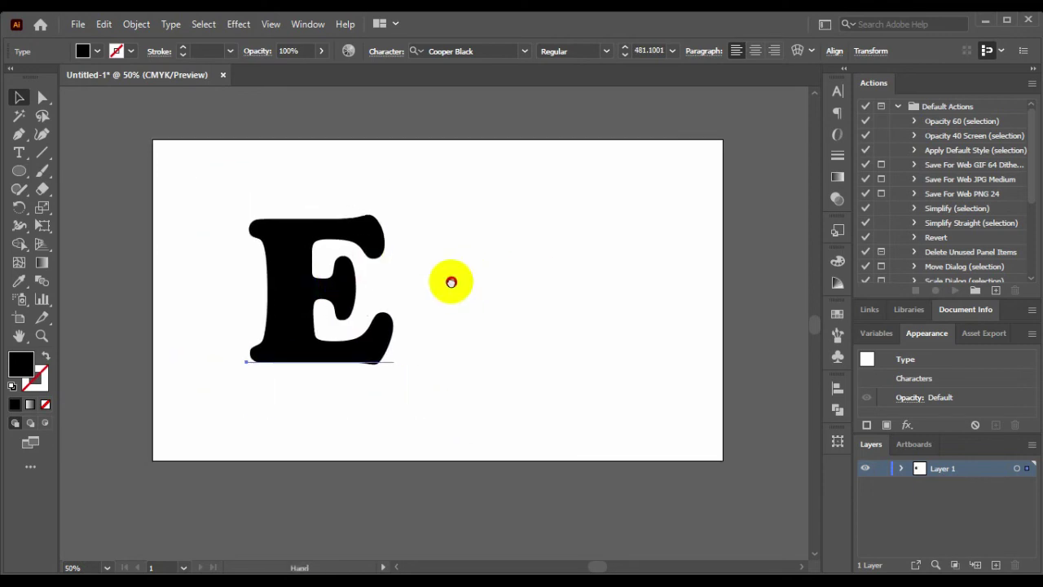
left_click_drag(374, 267, 359, 255)
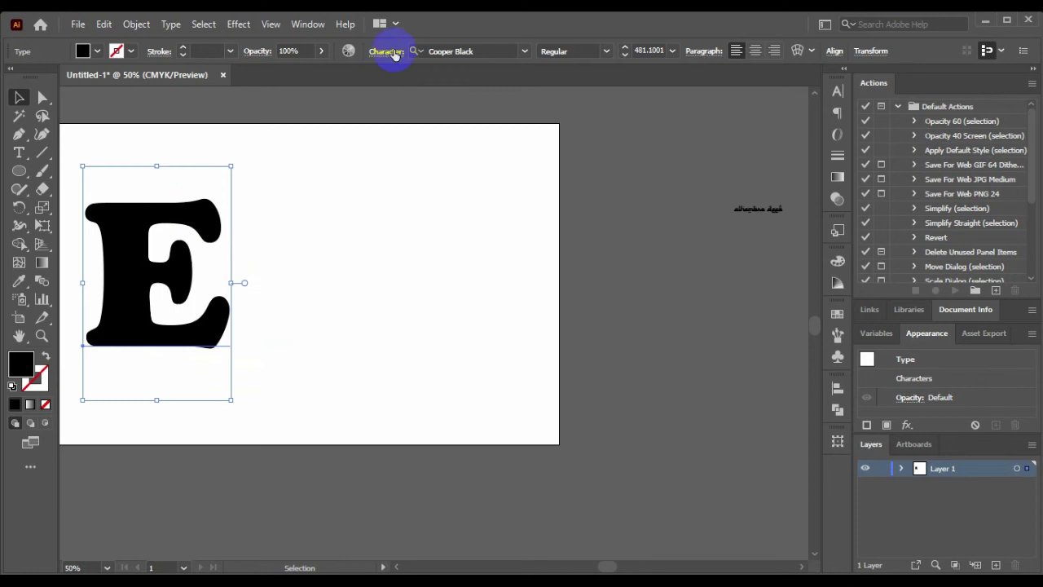
Change the E's font to Alhambra Deep and reposition it.
left_click(525, 51)
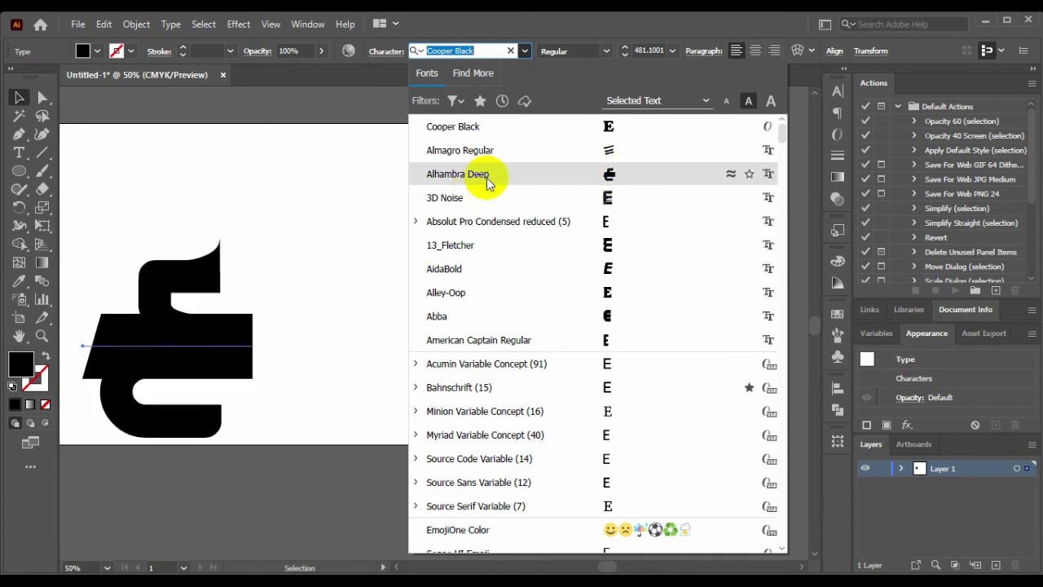
left_click(630, 172)
scroll(430, 340, "down", 1)
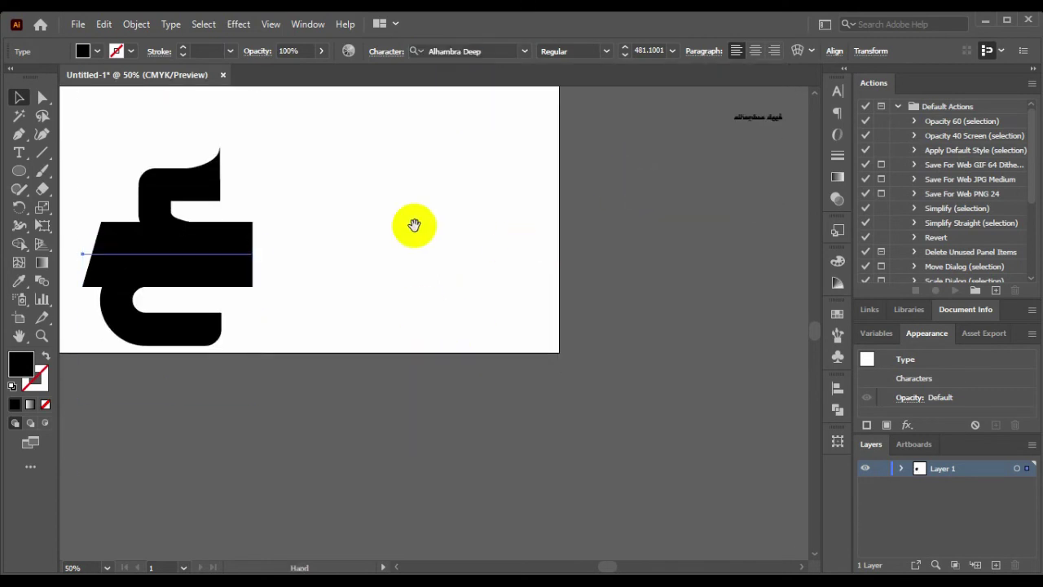
left_click_drag(412, 226, 660, 298)
left_click_drag(435, 318, 385, 253)
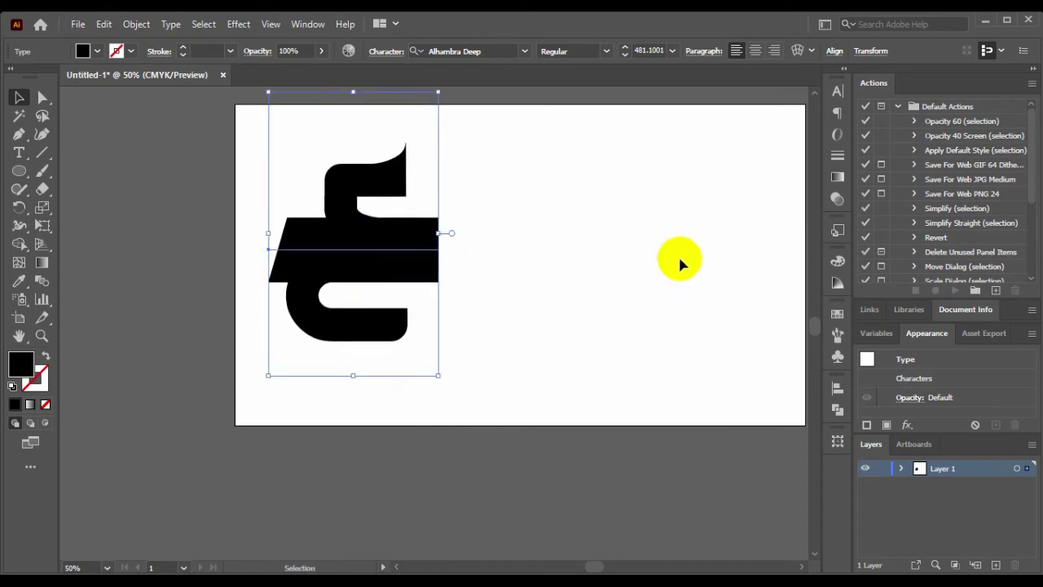
Draw a circle with the Ellipse tool to the right of the E.
left_click_drag(680, 264, 559, 269)
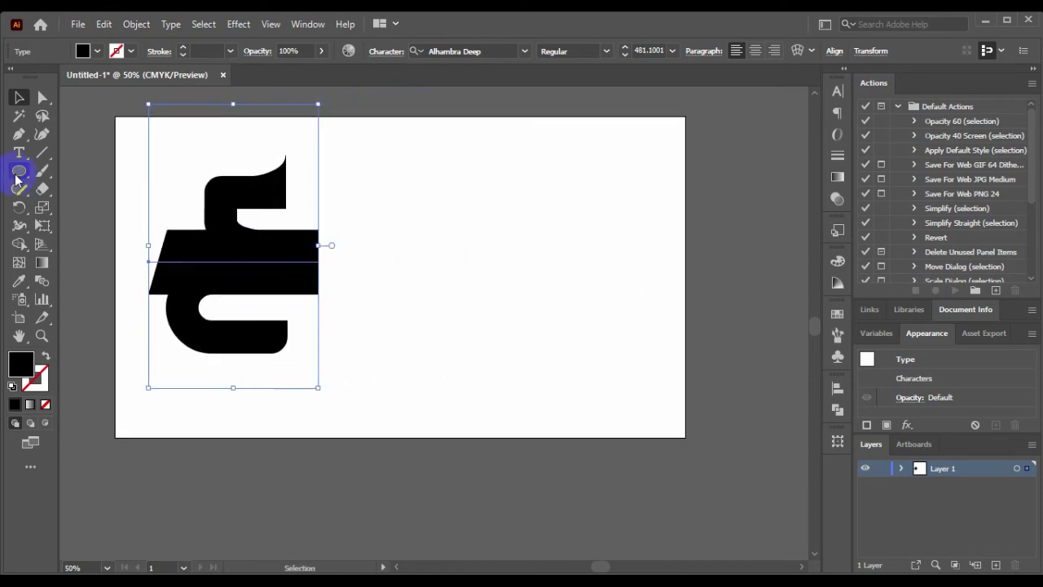
left_click_drag(18, 170, 93, 205)
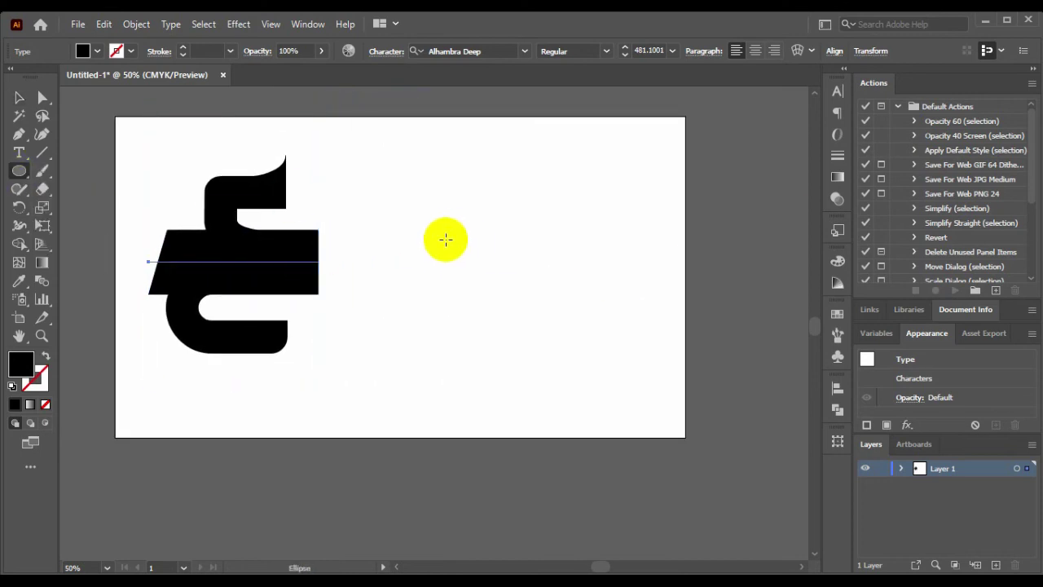
left_click_drag(399, 202, 568, 352)
left_click(457, 274)
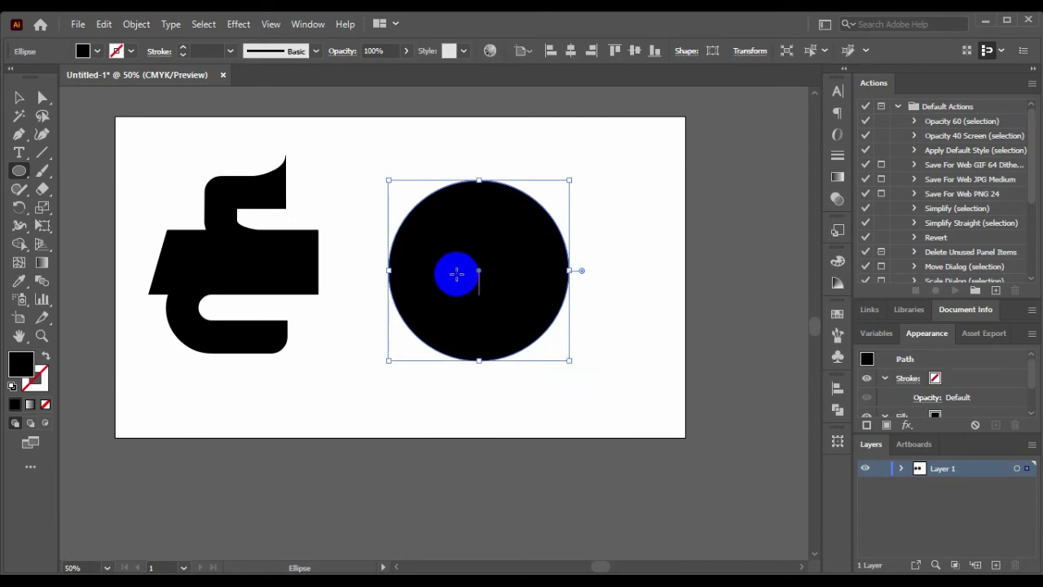
Fill the circle with red and nudge the circle and the E slightly up and right.
left_click(98, 52)
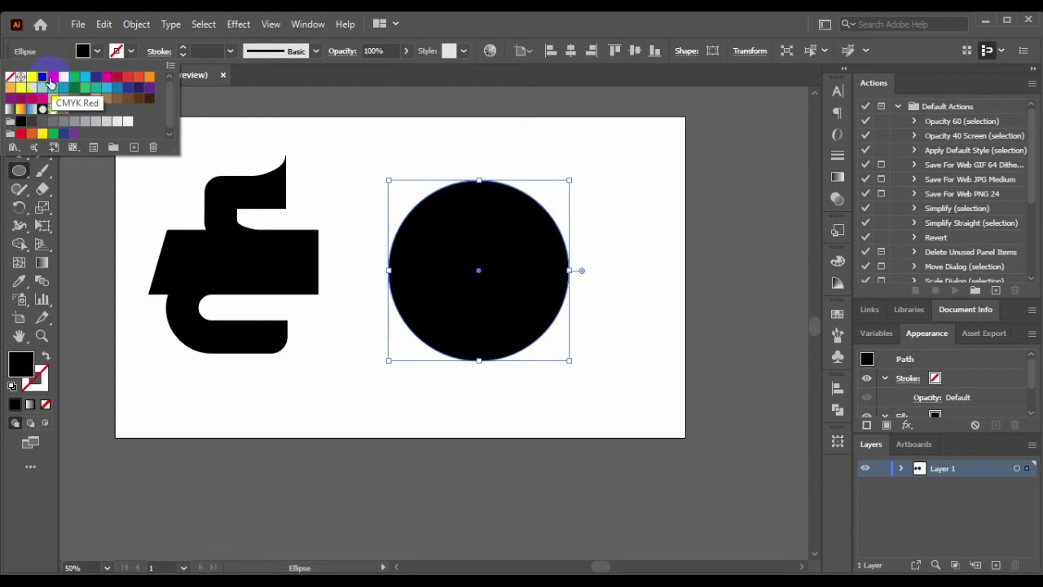
left_click(53, 80)
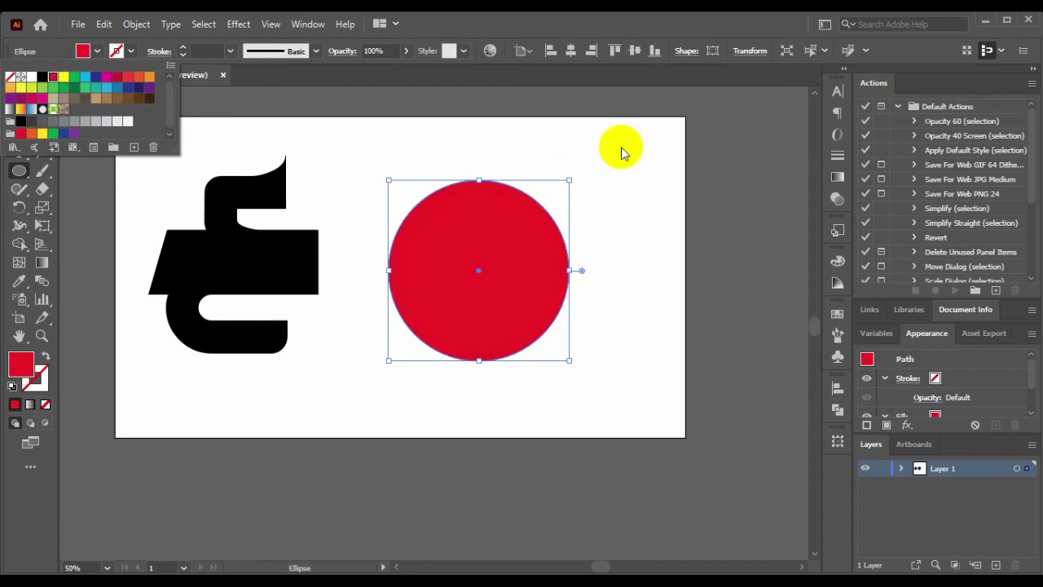
left_click(139, 136)
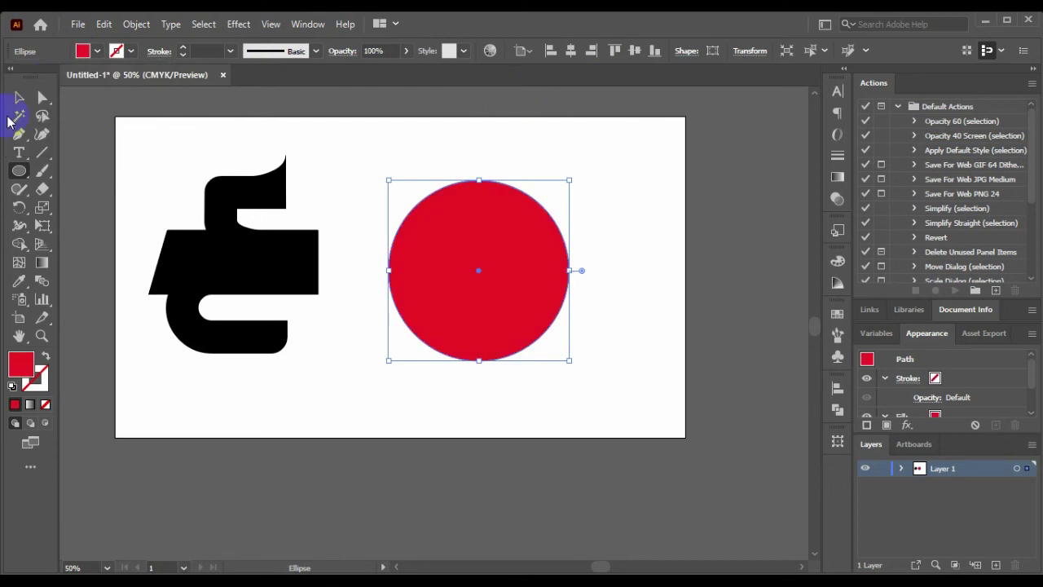
left_click(21, 100)
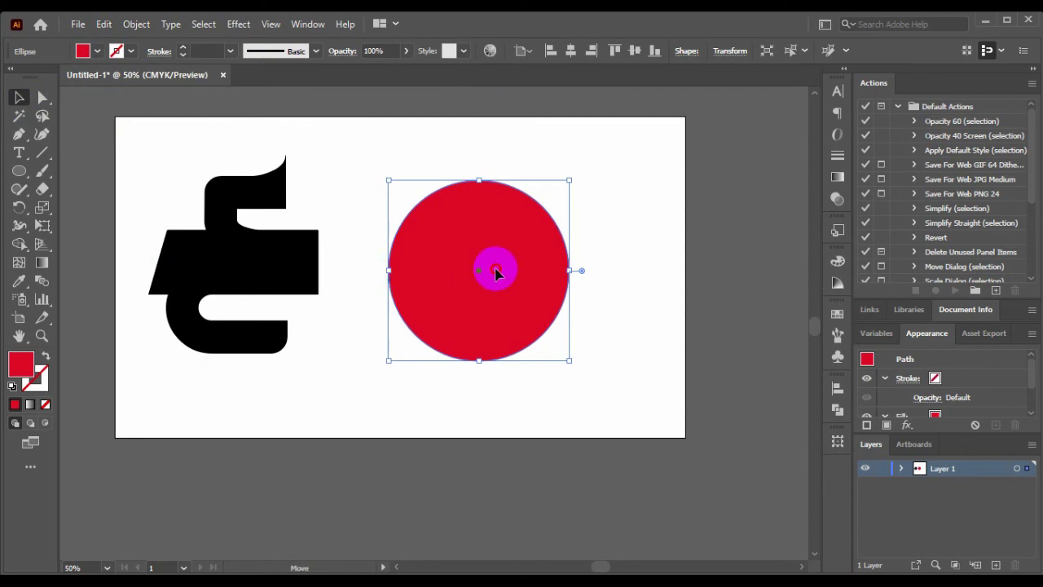
left_click_drag(495, 273, 503, 277)
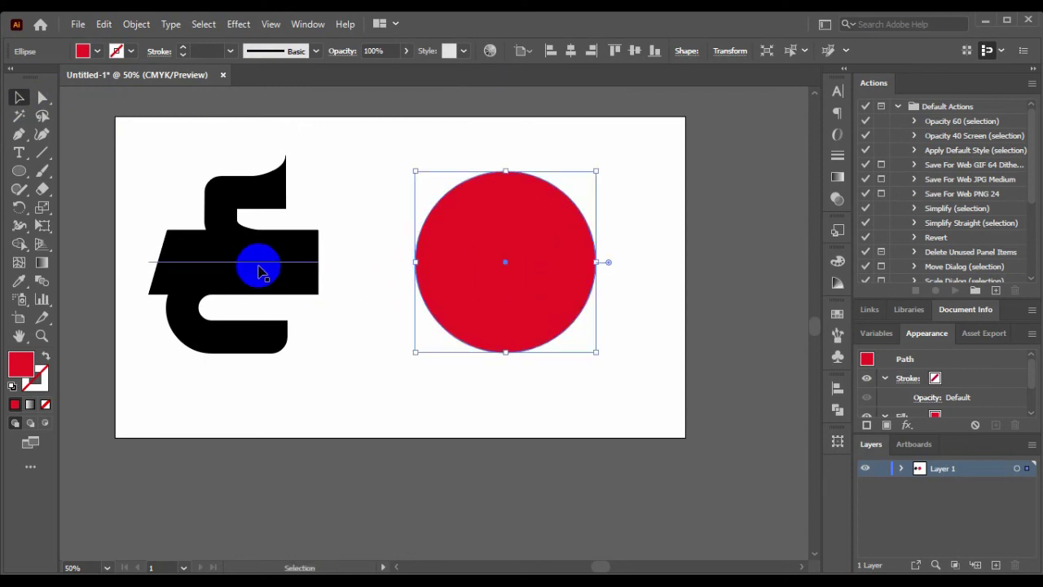
mouse_move(260, 271)
left_mouse_down()
mouse_move(284, 252)
mouse_move(278, 265)
left_mouse_up()
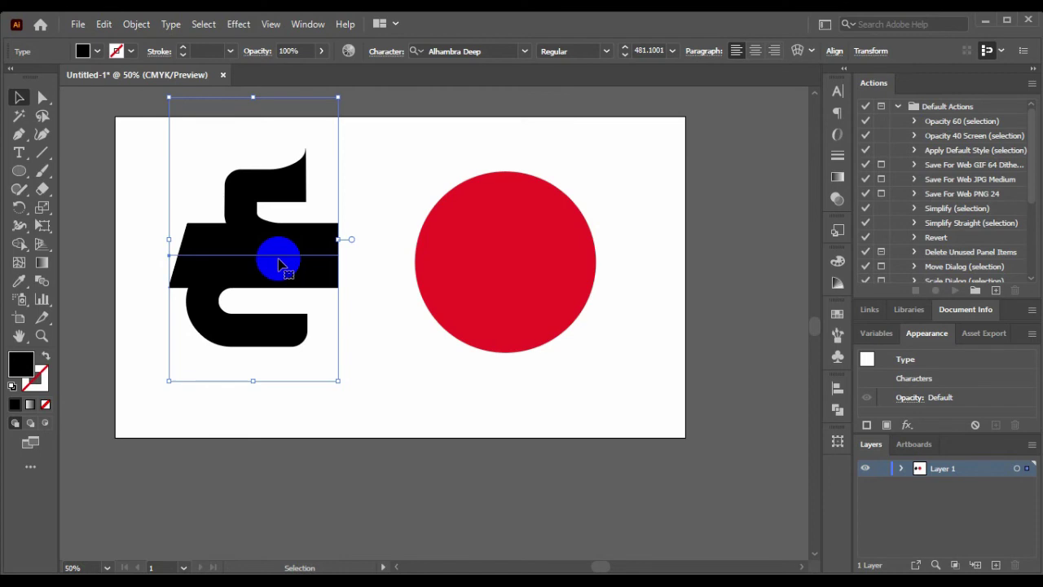
Outline the E, ungroup it into a compound path, and move it onto the circle's left edge.
key("ctrl+shift+b")
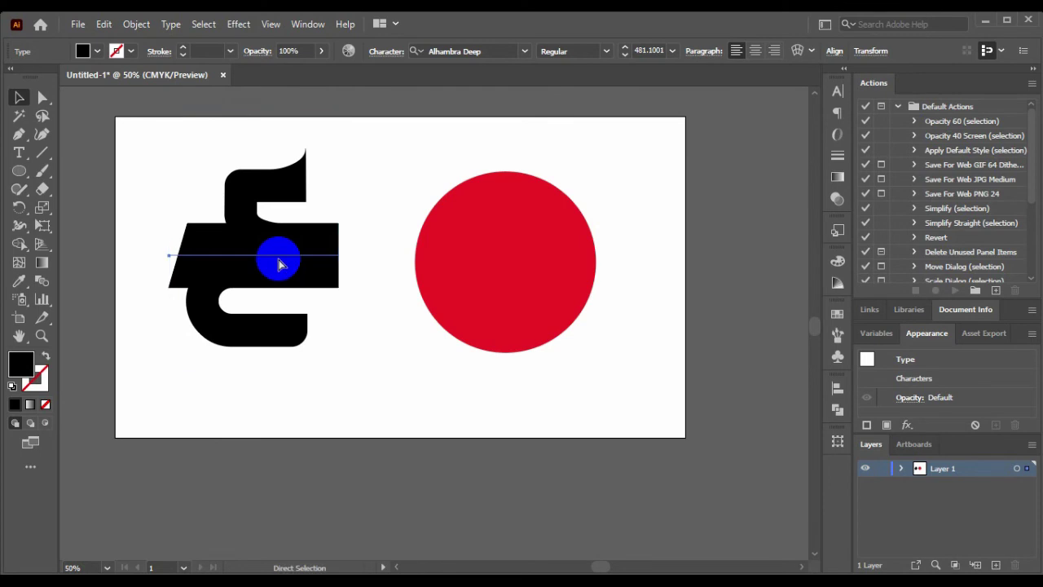
key("ctrl+shift+o")
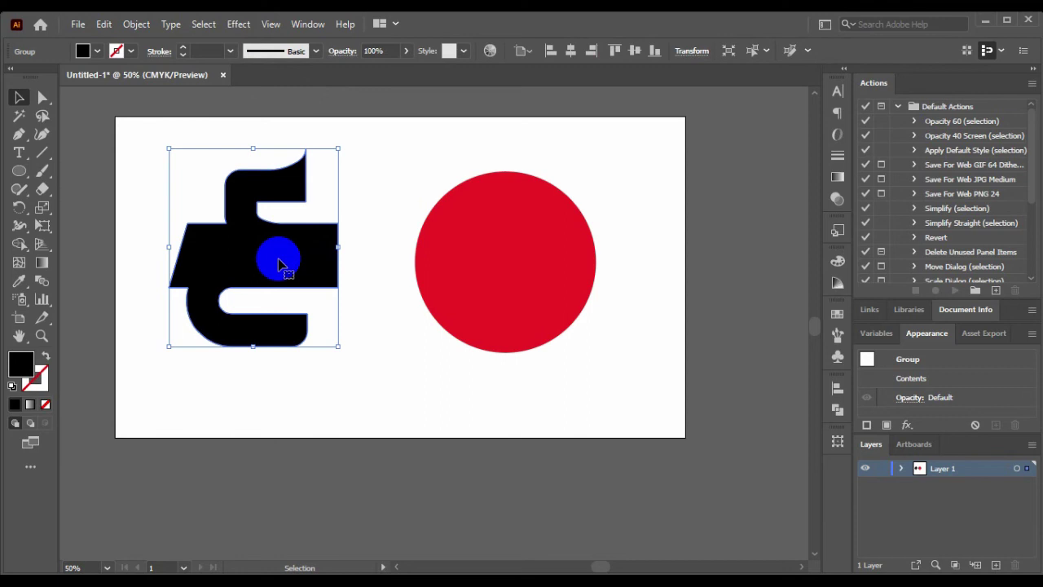
left_click(137, 24)
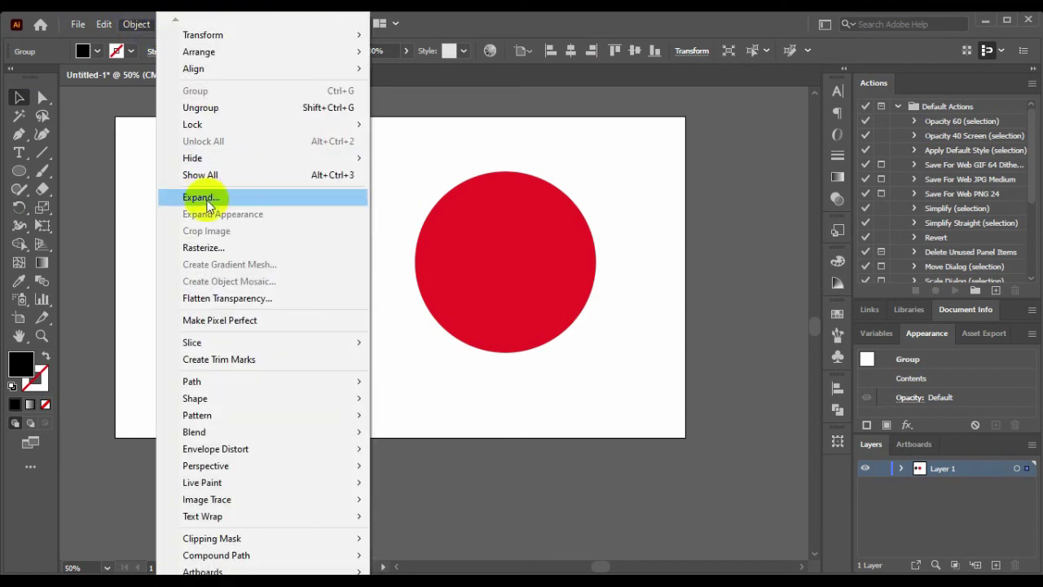
left_click(239, 200)
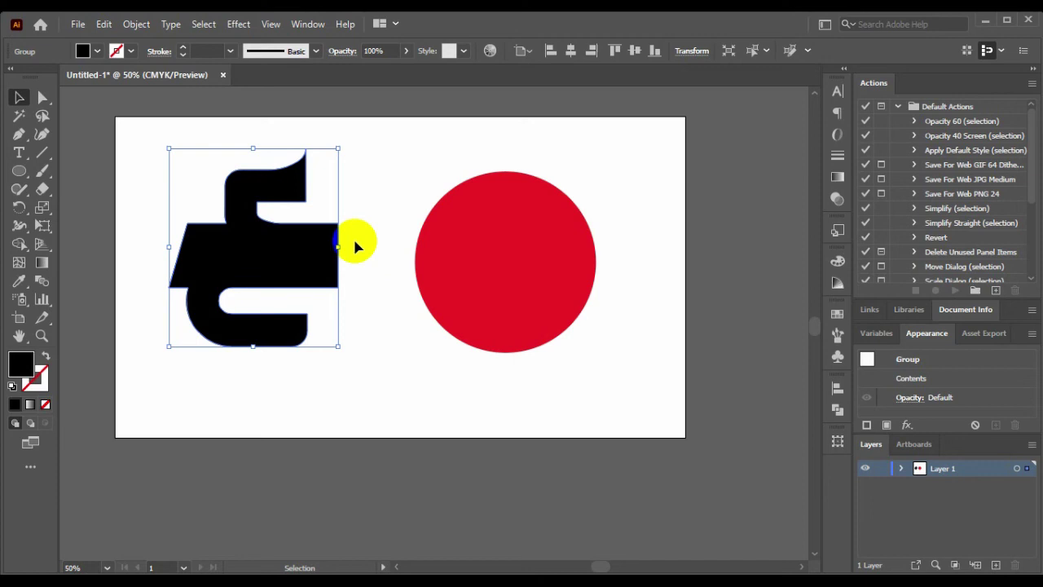
left_click(135, 24)
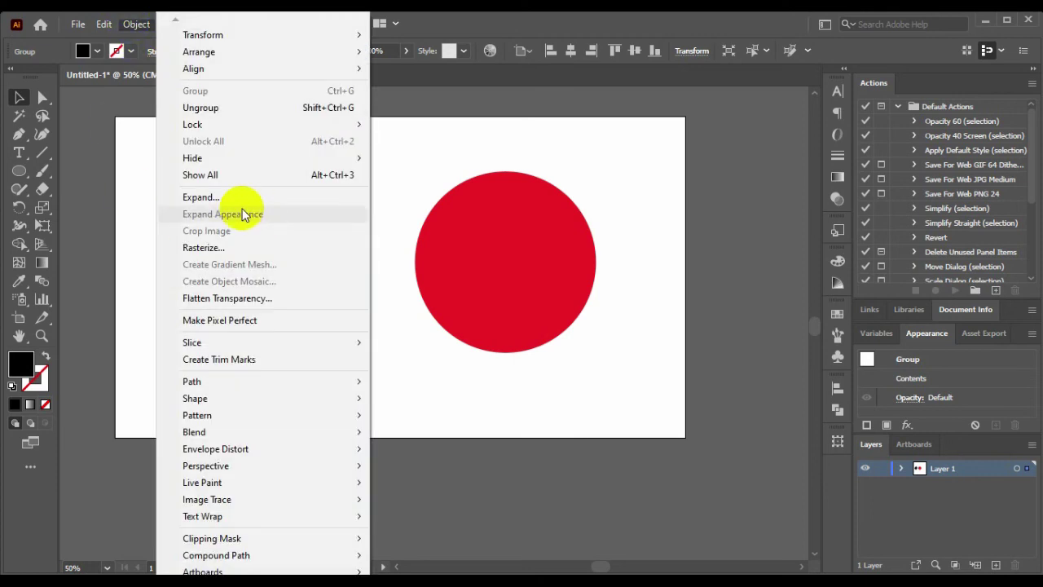
left_click(233, 108)
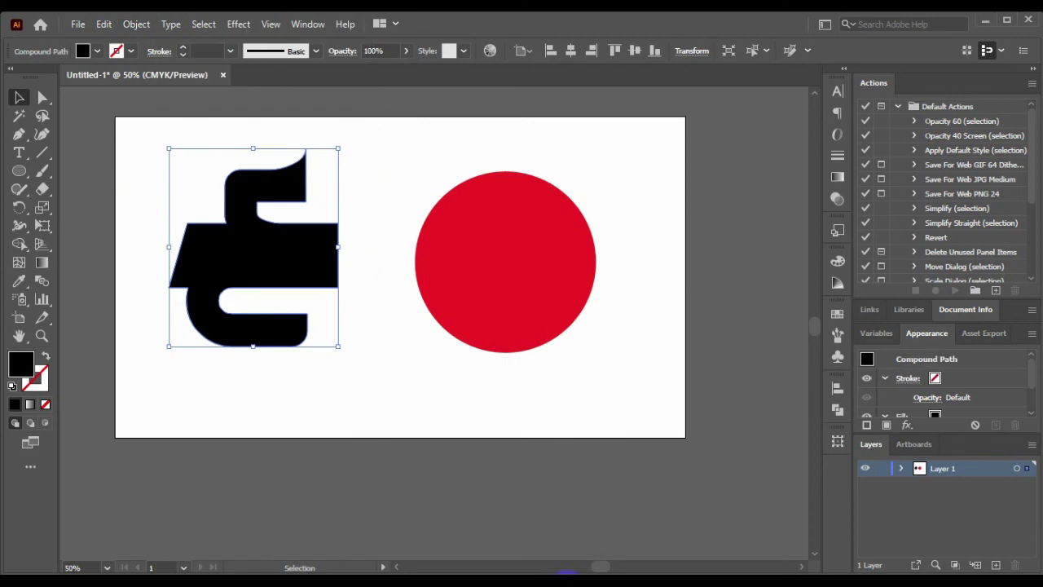
left_click(275, 263)
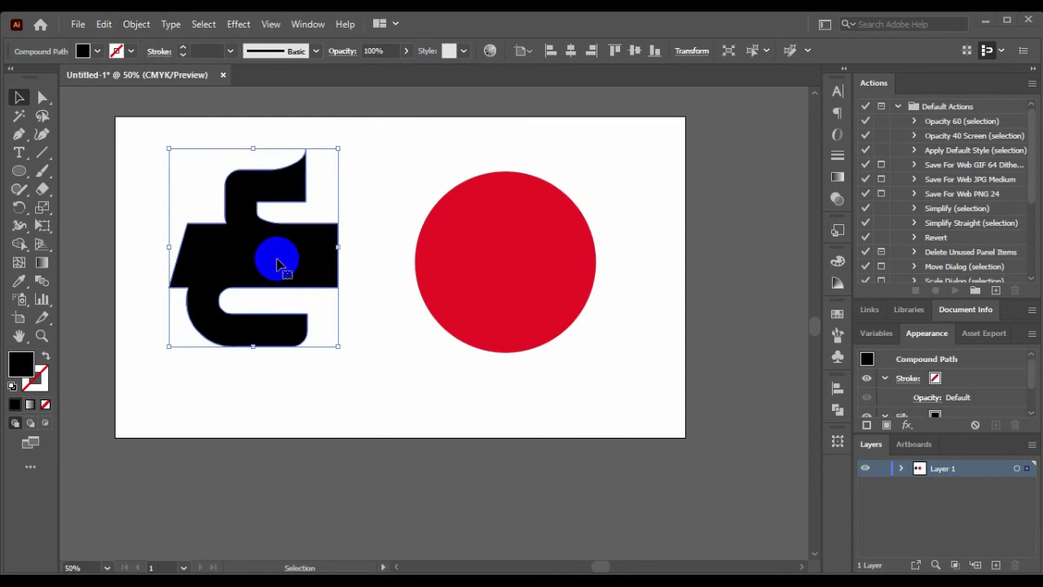
left_click_drag(249, 278, 342, 286)
Select the E, shift it slightly left, and bring it in front of the red circle.
left_click(478, 263)
left_click(521, 263, "shift")
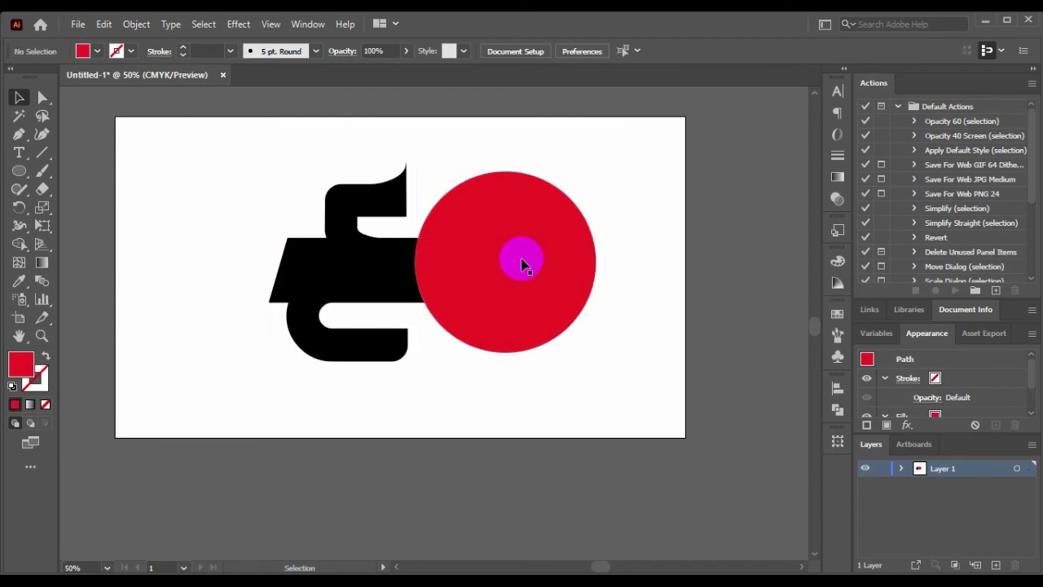
left_click(404, 279)
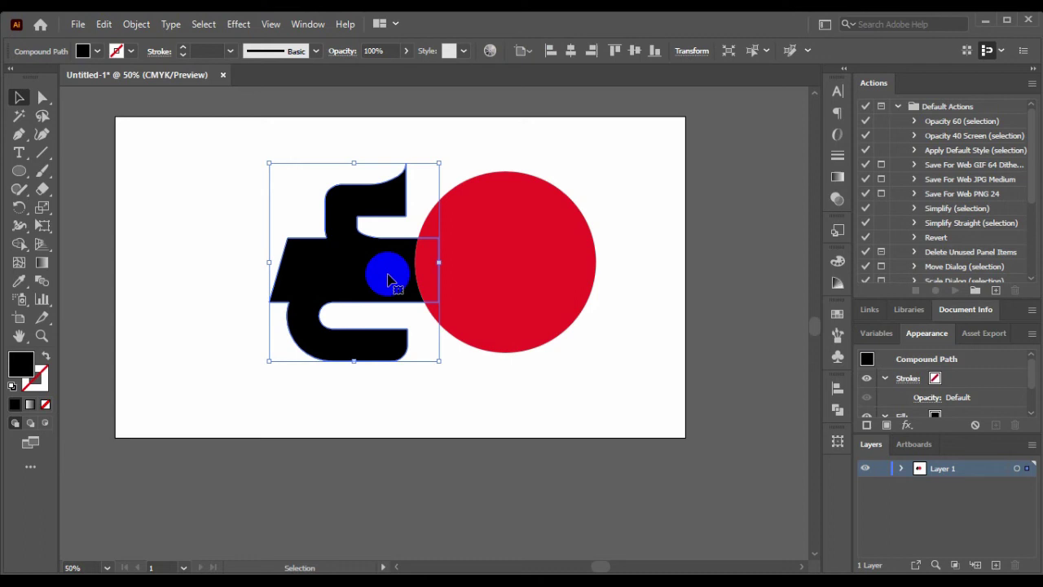
mouse_move(391, 279)
left_mouse_down()
mouse_move(334, 277)
mouse_move(379, 279)
left_mouse_up()
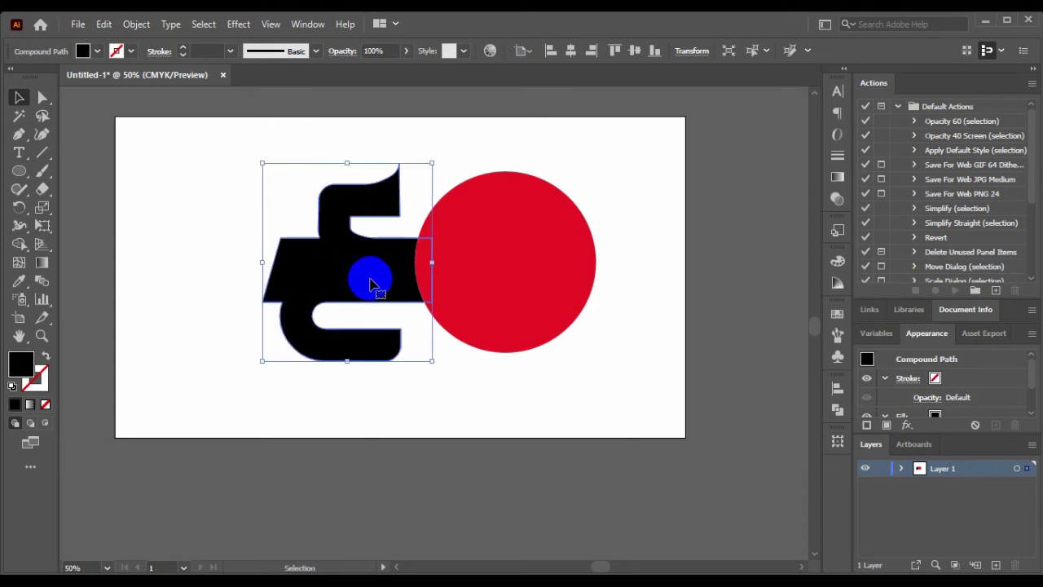
left_click(349, 298)
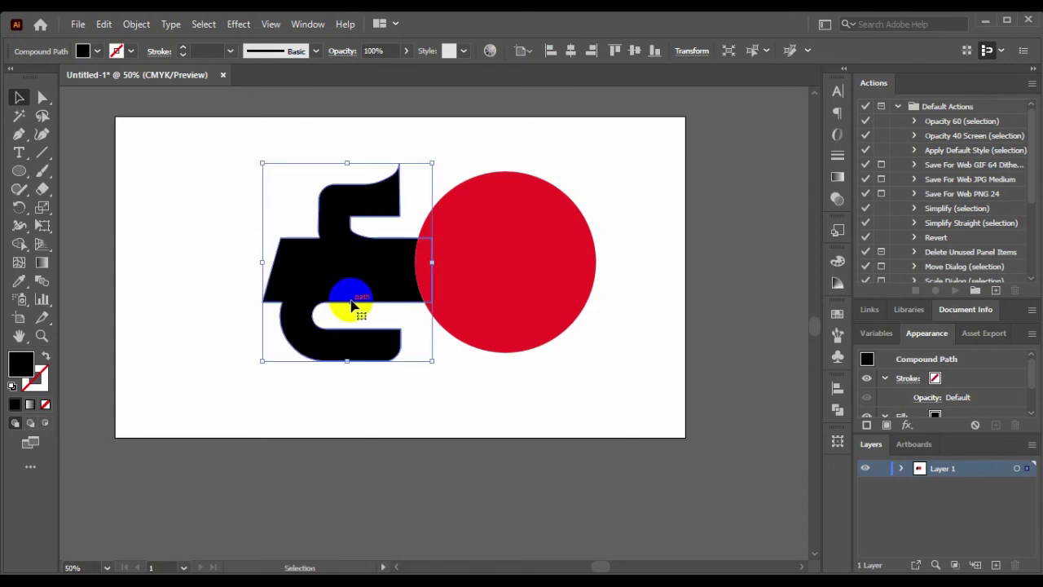
left_click(135, 25)
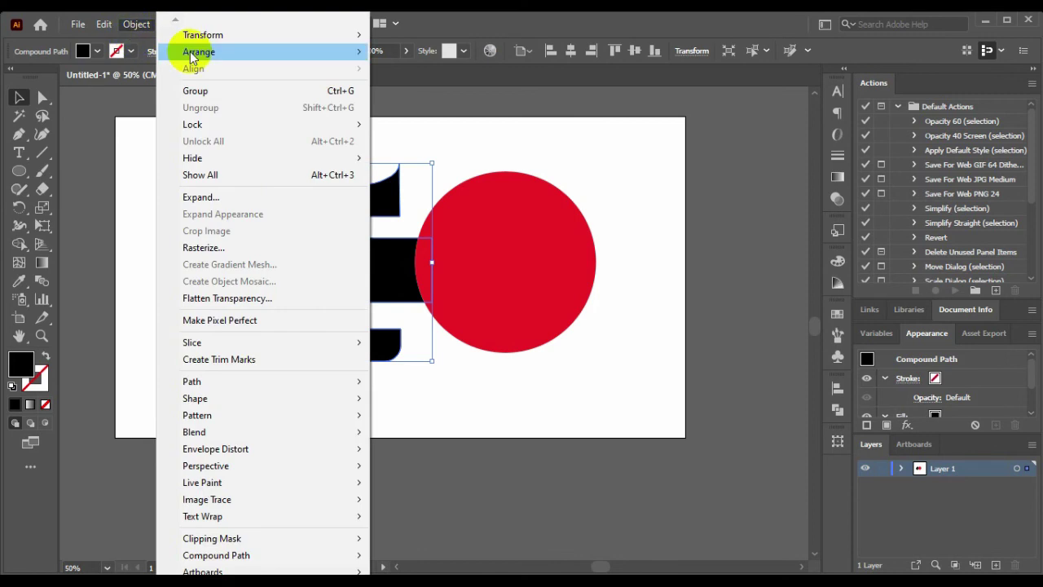
mouse_move(189, 52)
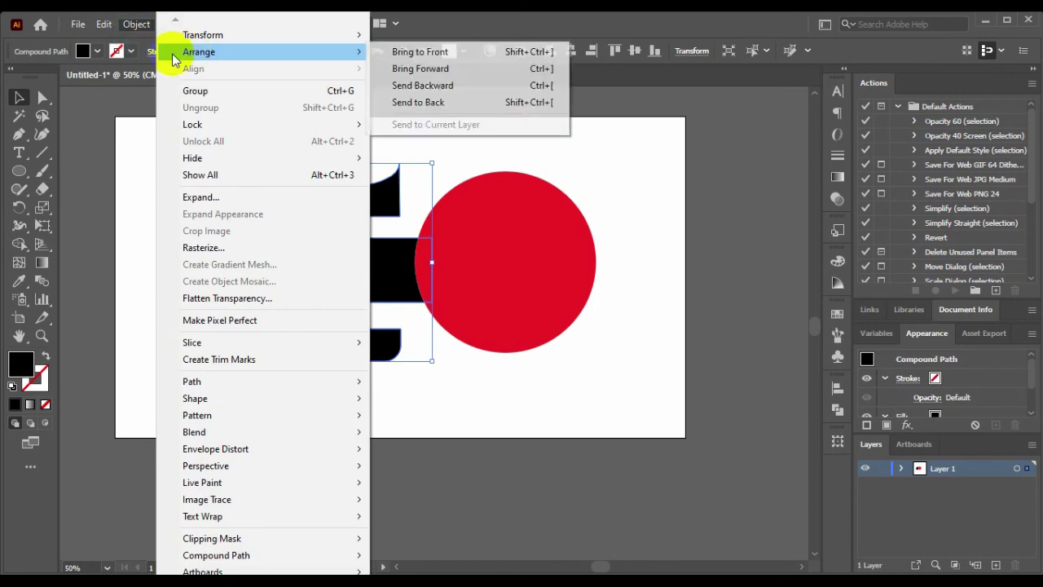
left_click(460, 54)
Move the E onto the red circle and scale it over the circle's left-centre area.
left_click_drag(365, 277, 494, 279)
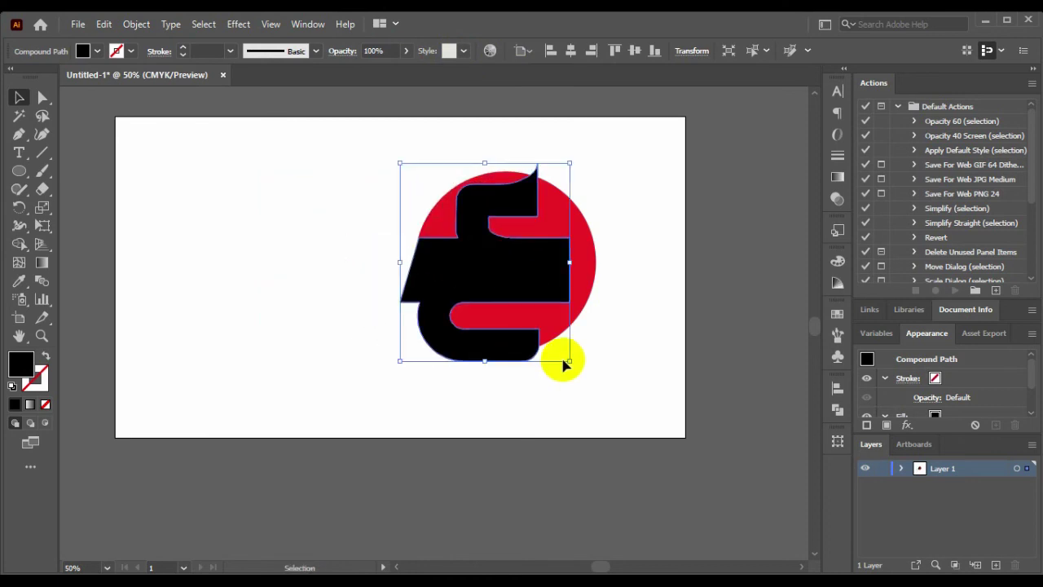
left_click_drag(569, 363, 523, 306)
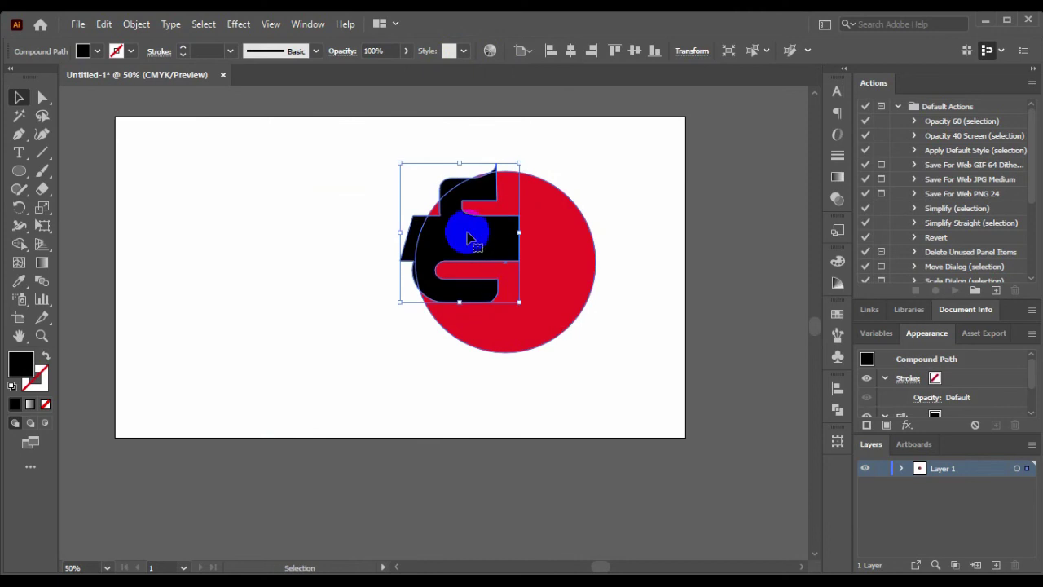
mouse_move(470, 234)
left_mouse_down()
mouse_move(468, 253)
mouse_move(477, 251)
left_mouse_up()
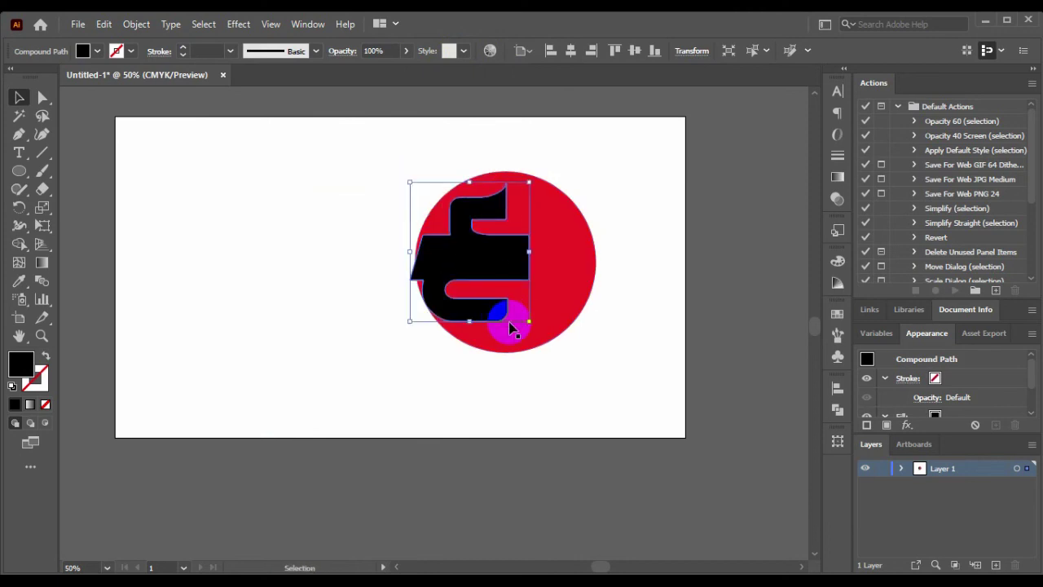
left_click_drag(526, 312, 538, 325)
left_click_drag(505, 265, 564, 246)
mouse_move(483, 244)
left_mouse_down()
mouse_move(483, 257)
mouse_move(475, 237)
mouse_move(478, 247)
left_mouse_up()
Reselect the E, shrink it slightly and move it 26 px down.
left_click(244, 249)
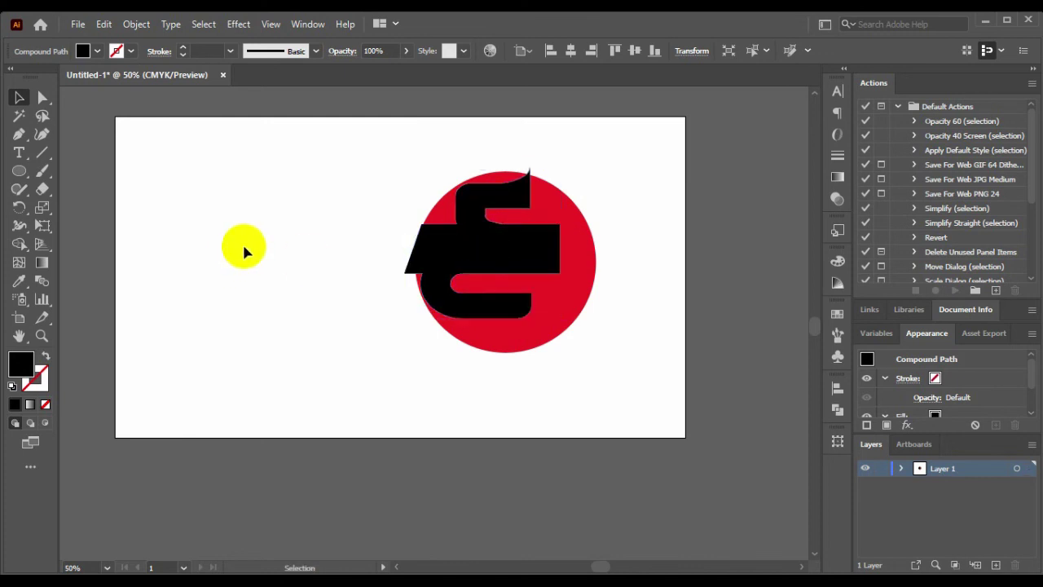
left_click(508, 303)
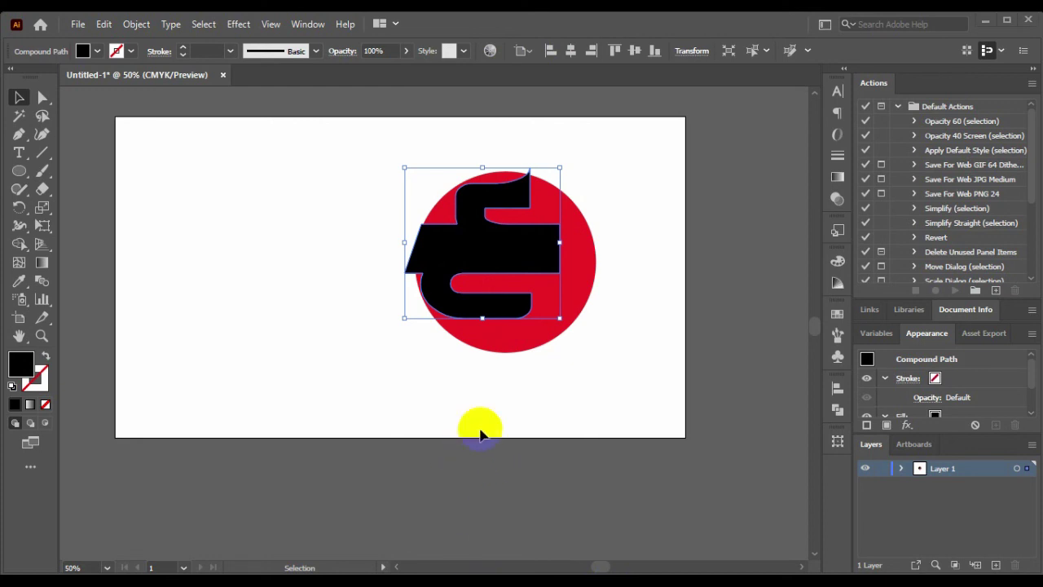
left_click(537, 244)
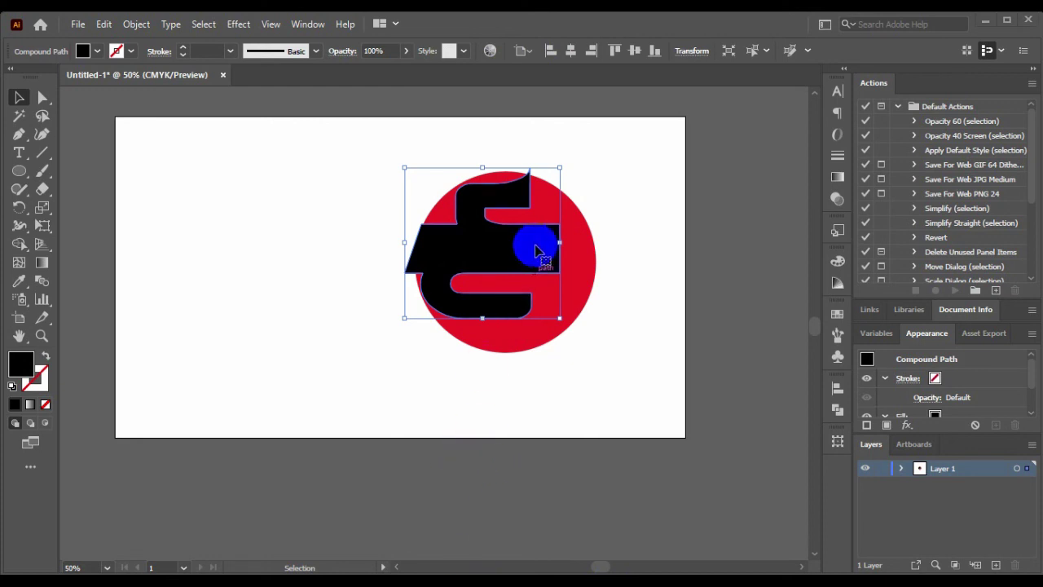
left_click(559, 319)
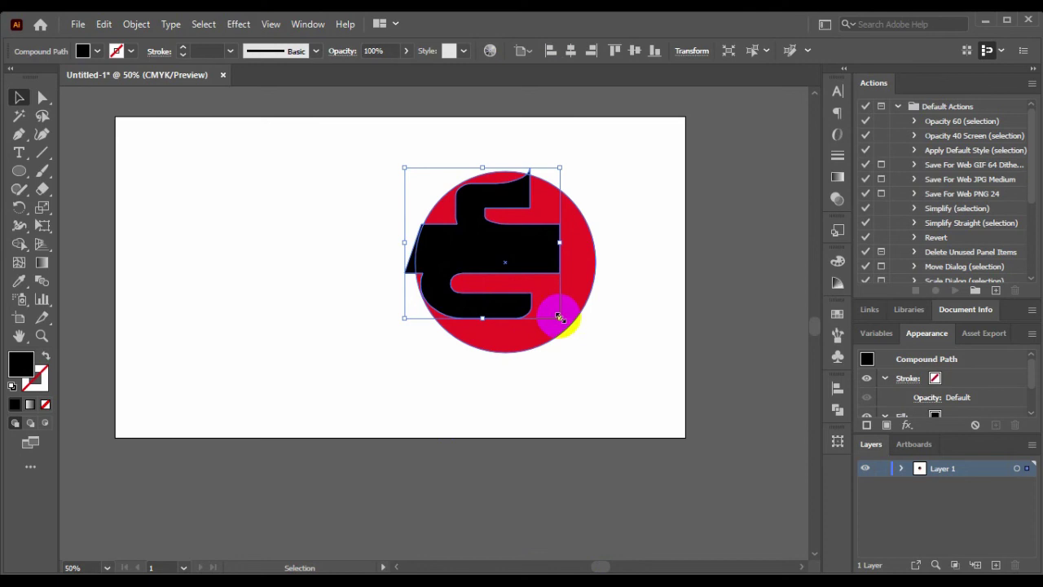
left_click_drag(559, 317, 555, 311)
left_click_drag(522, 247, 522, 270)
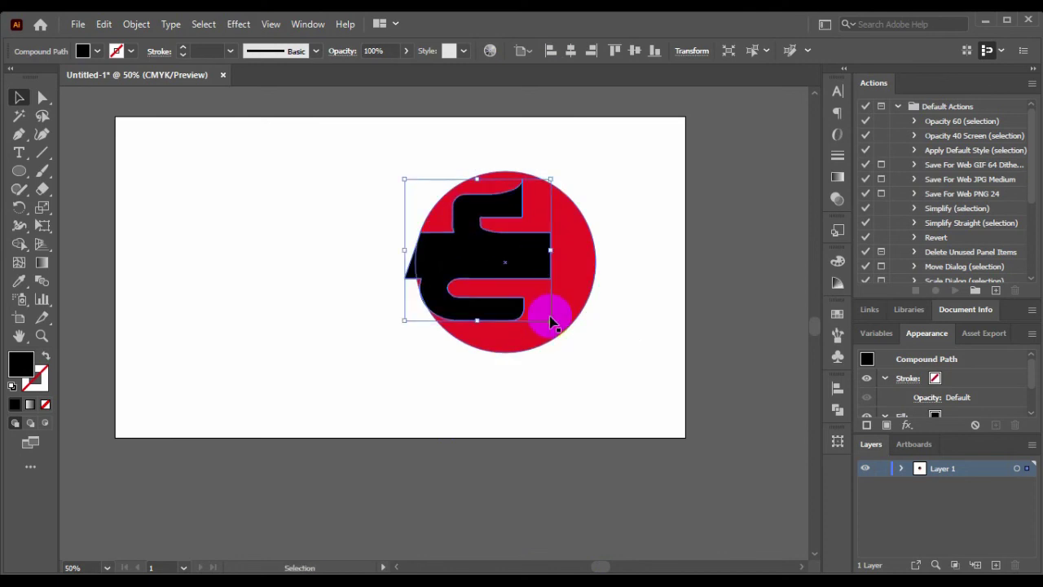
Widen the E to about 355 × 317 px, then select the E and circle together.
left_click_drag(550, 317, 557, 323)
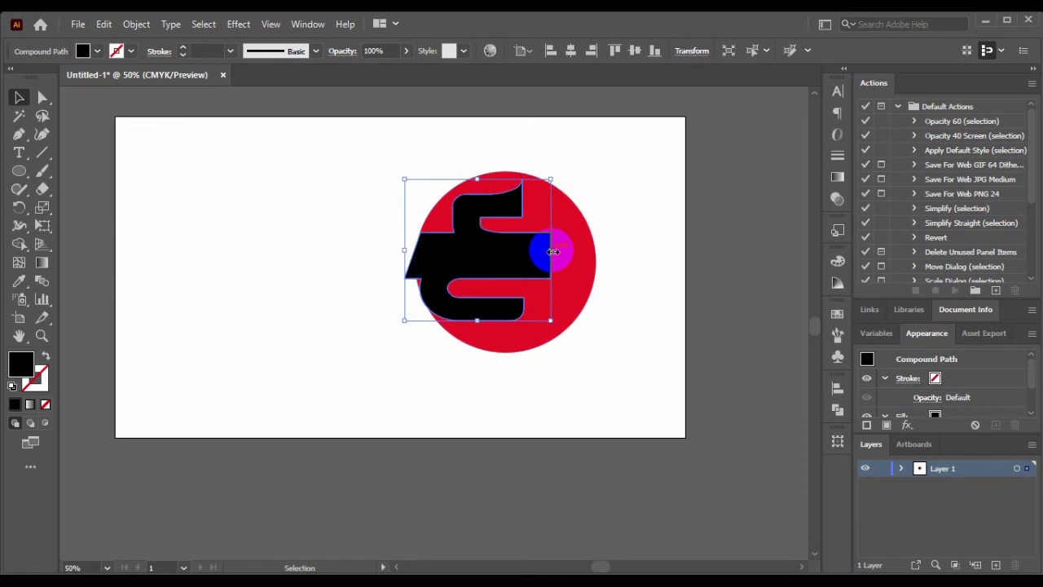
left_click_drag(552, 250, 563, 252)
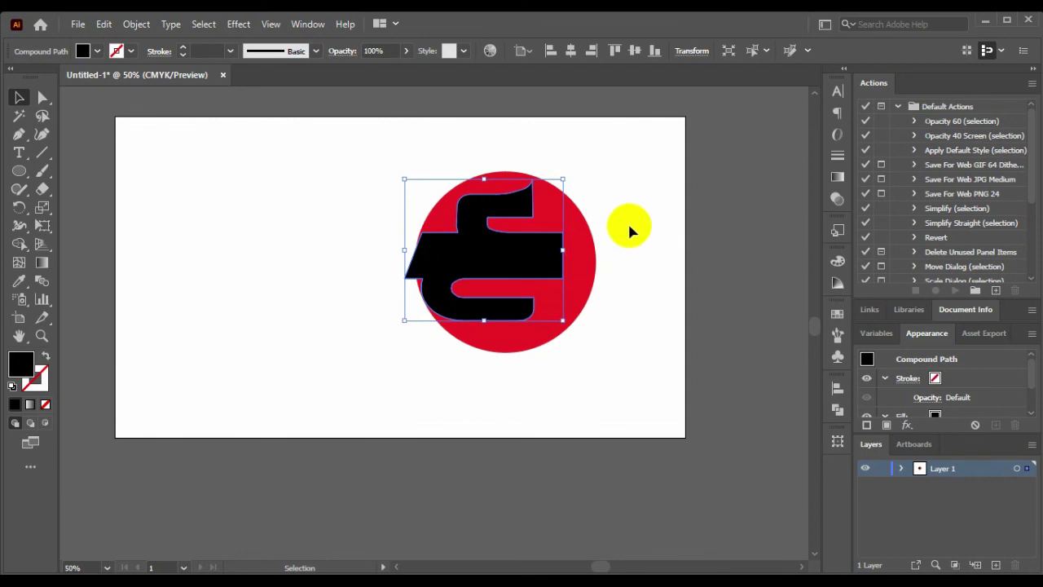
left_click(729, 335)
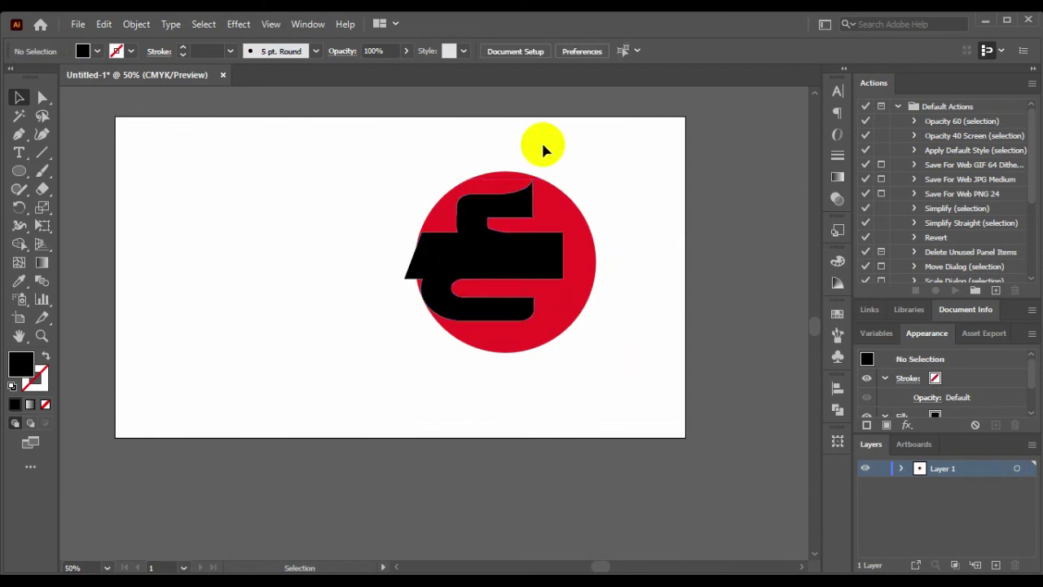
left_click_drag(403, 171, 495, 365)
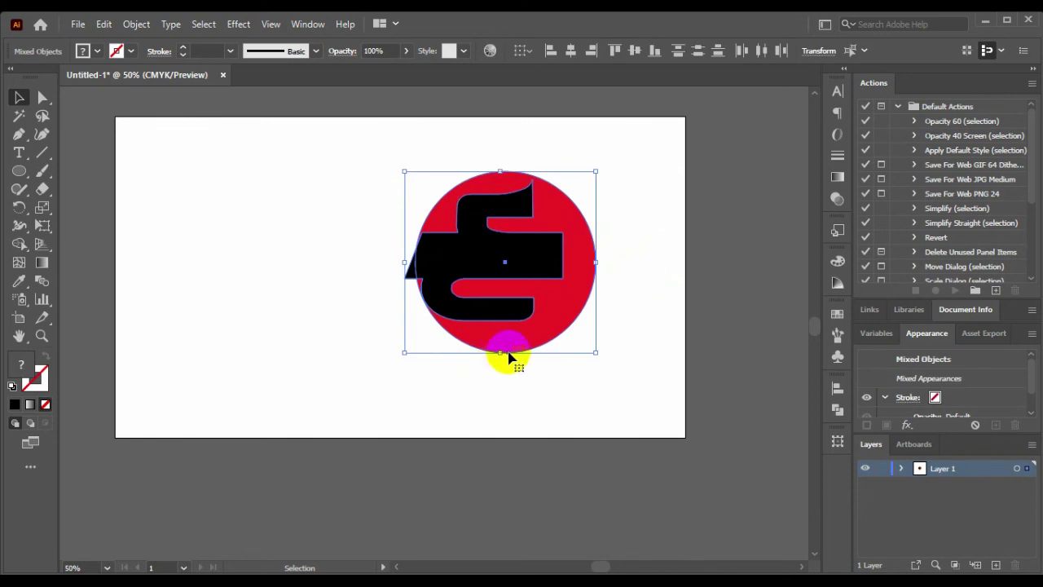
Apply Pathfinder Minus Front to the selected E and red circle, then deselect.
left_click(306, 24)
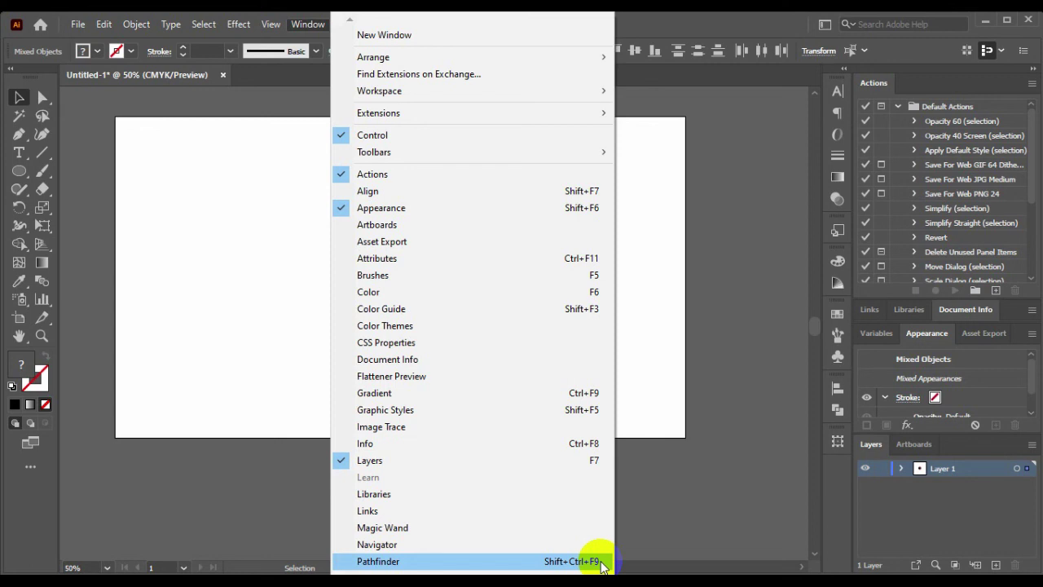
left_click(705, 485)
left_click_drag(384, 191, 587, 368)
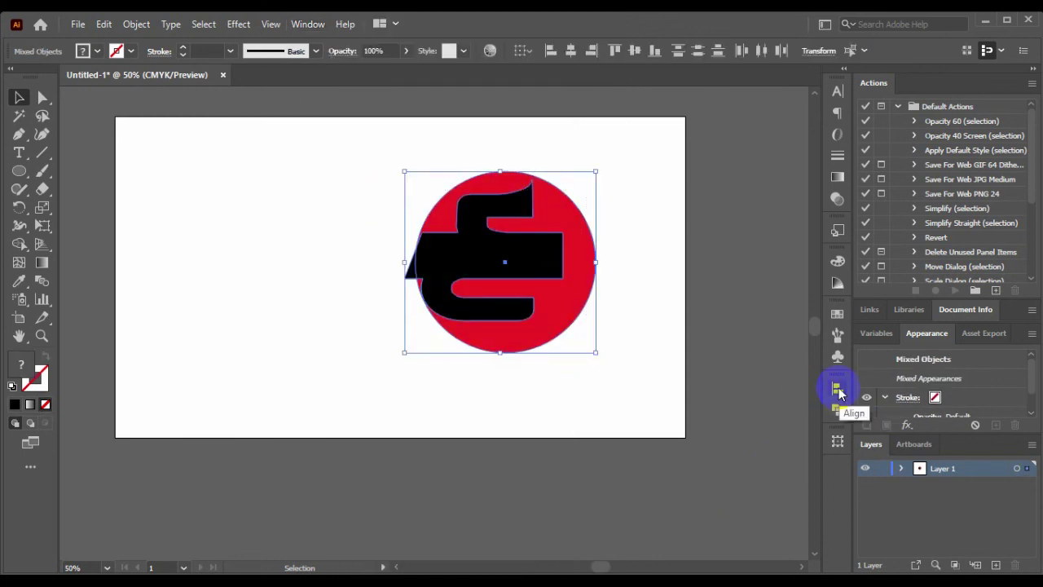
left_click(838, 392)
left_click(712, 386)
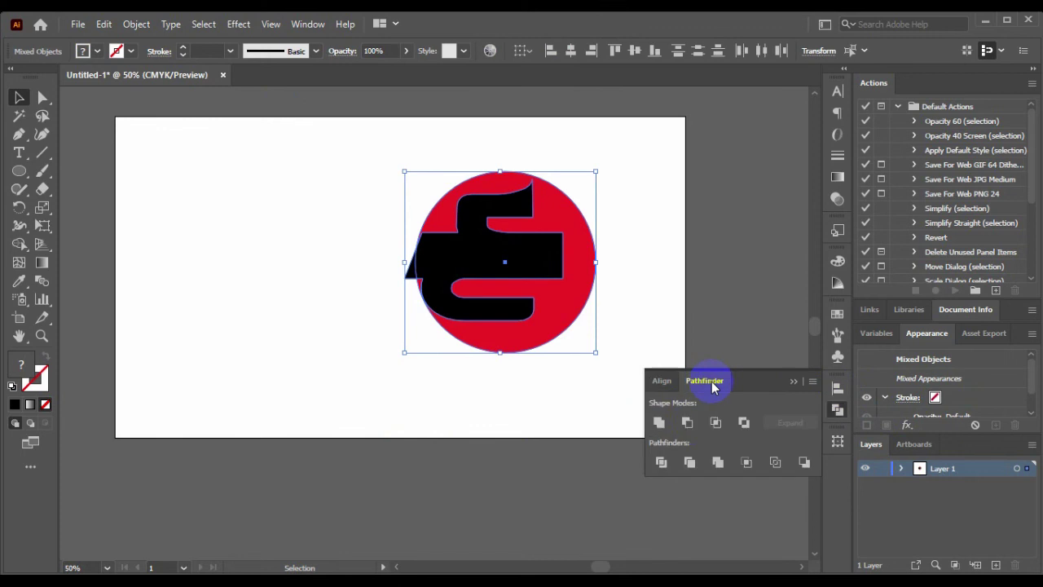
left_click(689, 423)
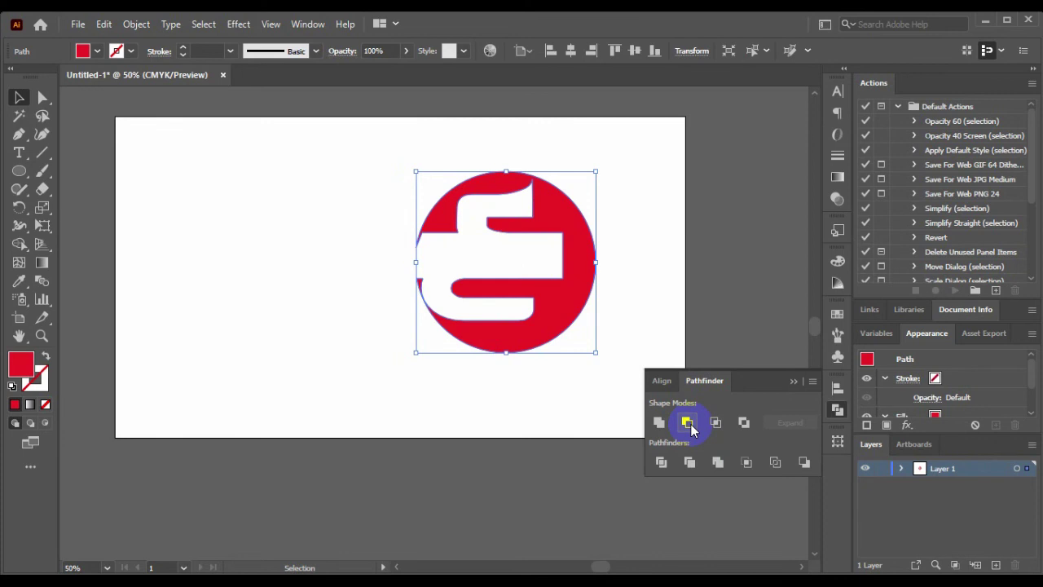
left_click(793, 381)
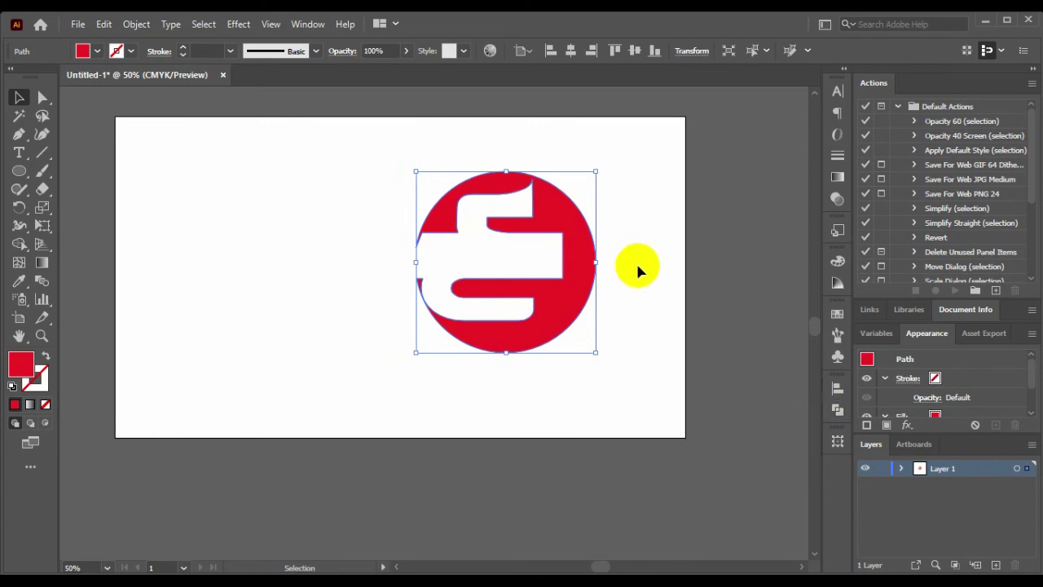
left_click(283, 210)
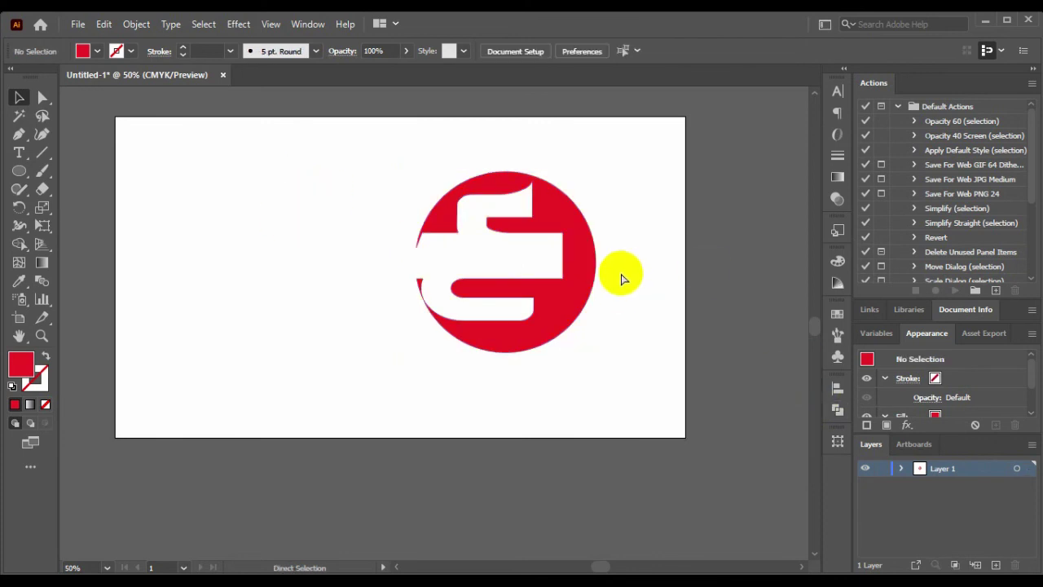
Undo the Subtract to restore both shapes, then stretch the black E further left.
left_click(103, 25)
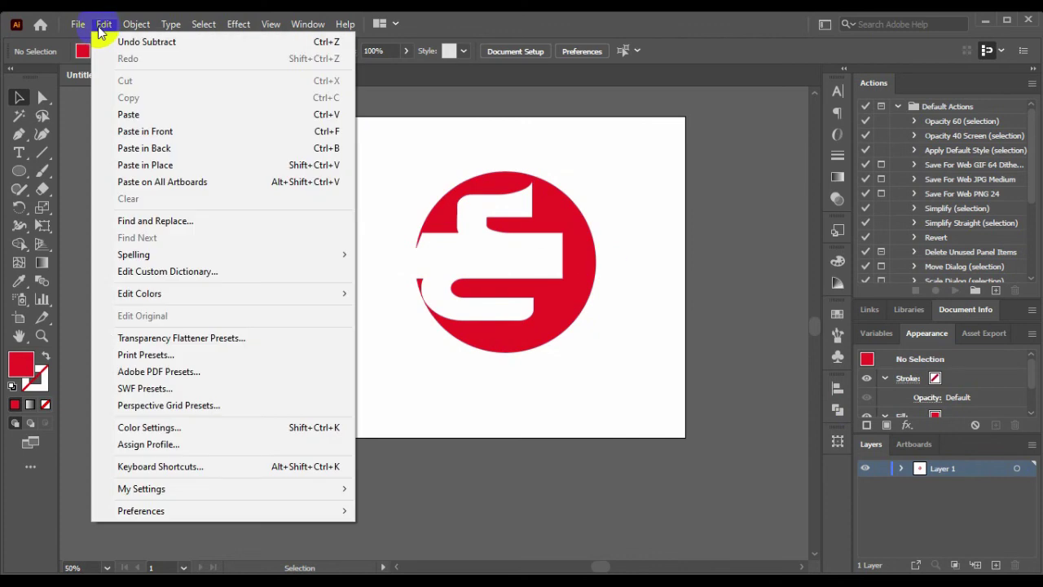
left_click(148, 43)
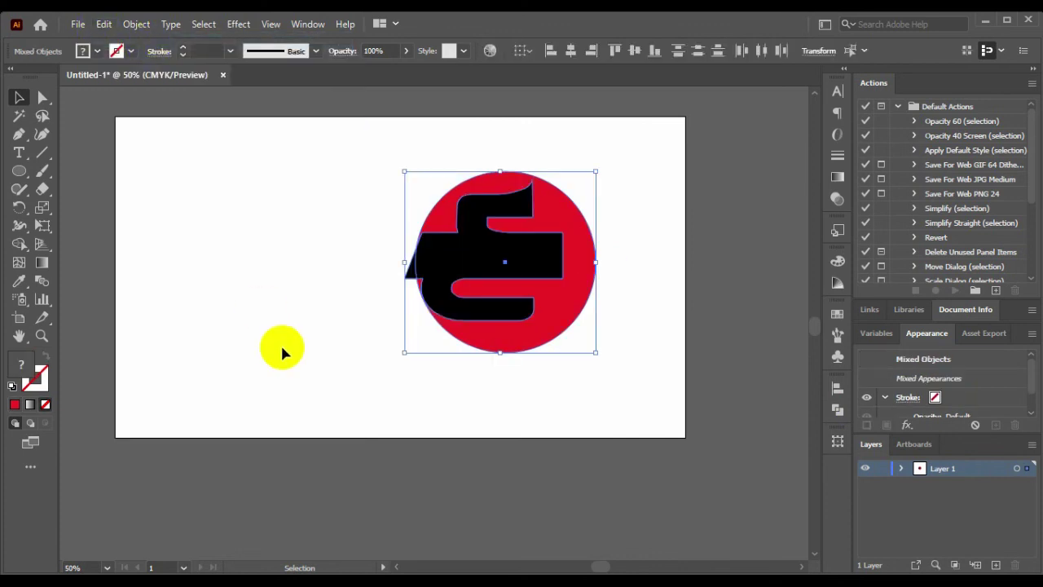
left_click(507, 268)
left_click_drag(595, 262, 566, 251)
key("ctrl+z")
left_click(554, 252)
mouse_move(407, 246)
left_mouse_down()
mouse_move(387, 245)
mouse_move(394, 250)
left_mouse_up()
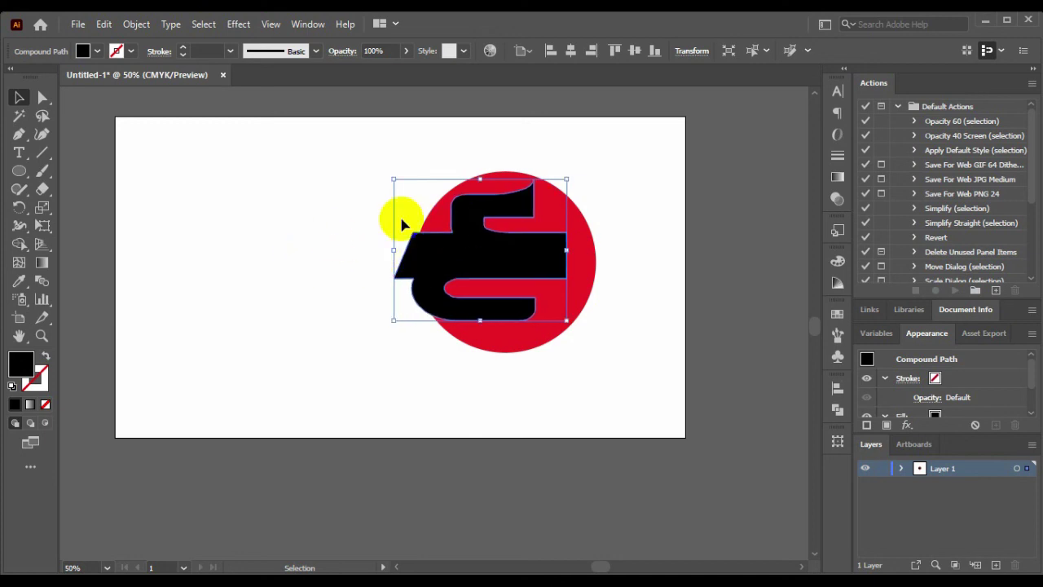
Cut the black E out of the red circle with Pathfinder Minus Front.
left_click_drag(325, 166, 536, 386)
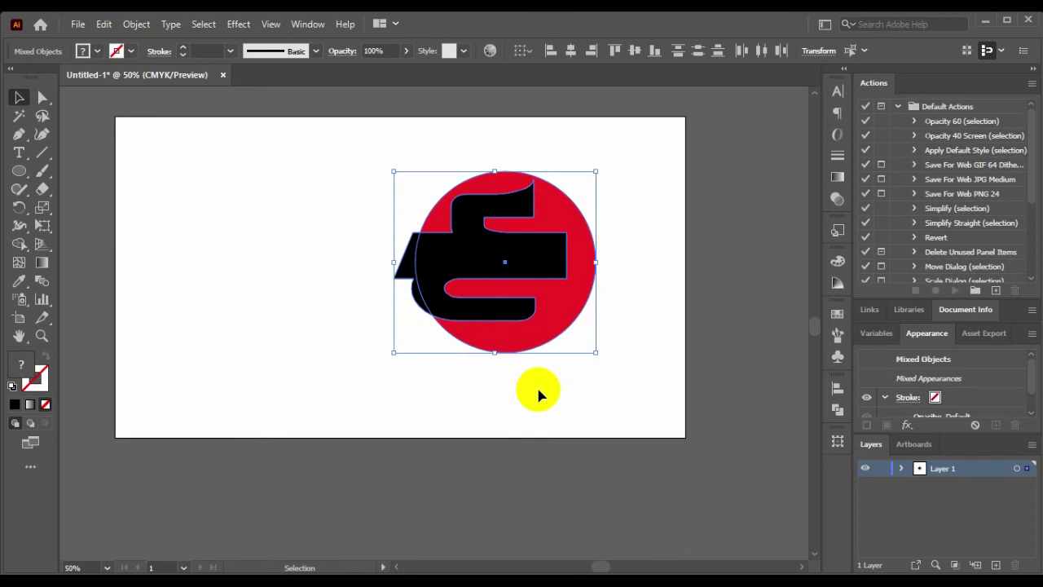
left_click(837, 387)
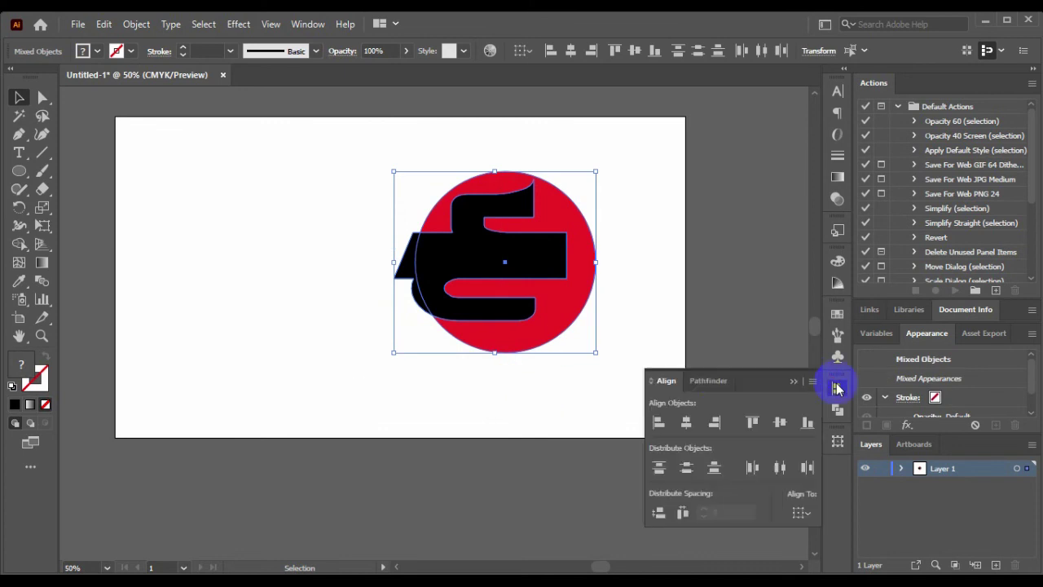
left_click(717, 380)
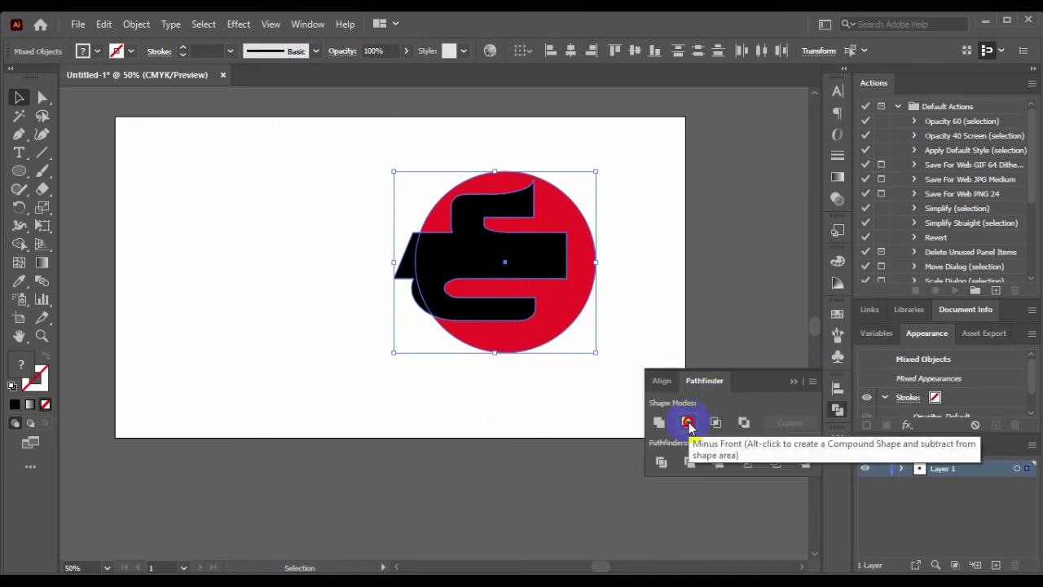
left_click(686, 422)
left_click(211, 382)
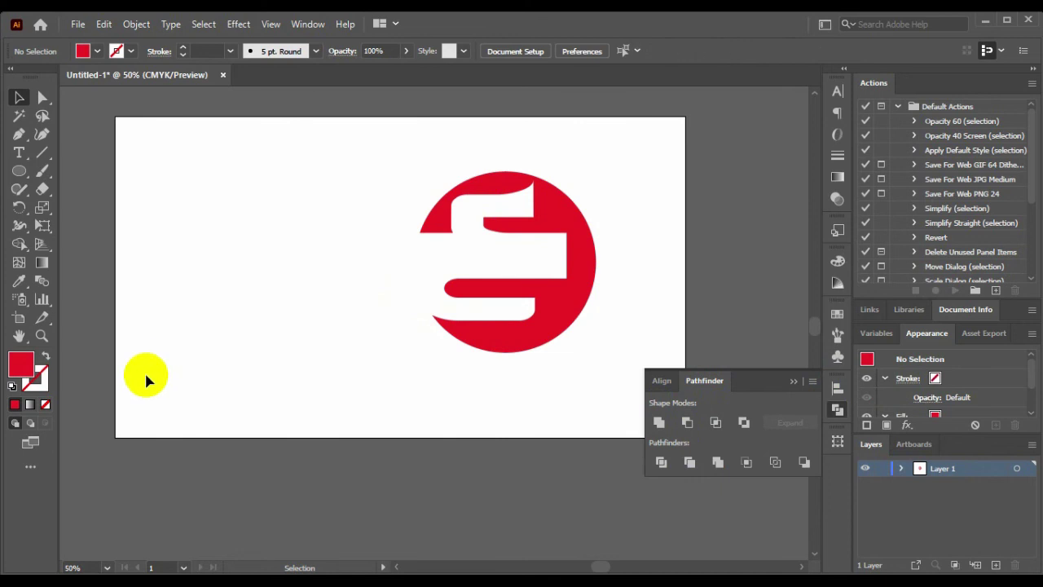
Move the red E logo up and left toward the top of the artboard.
left_click_drag(590, 270, 520, 238)
mouse_move(470, 259)
left_mouse_down()
mouse_move(496, 227)
mouse_move(477, 248)
left_mouse_up()
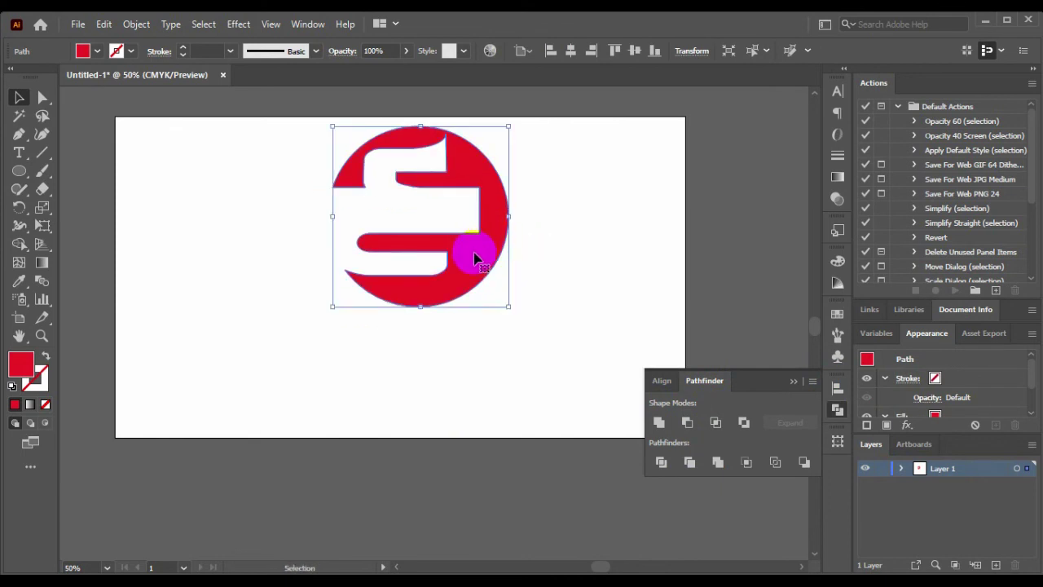
left_click(790, 380)
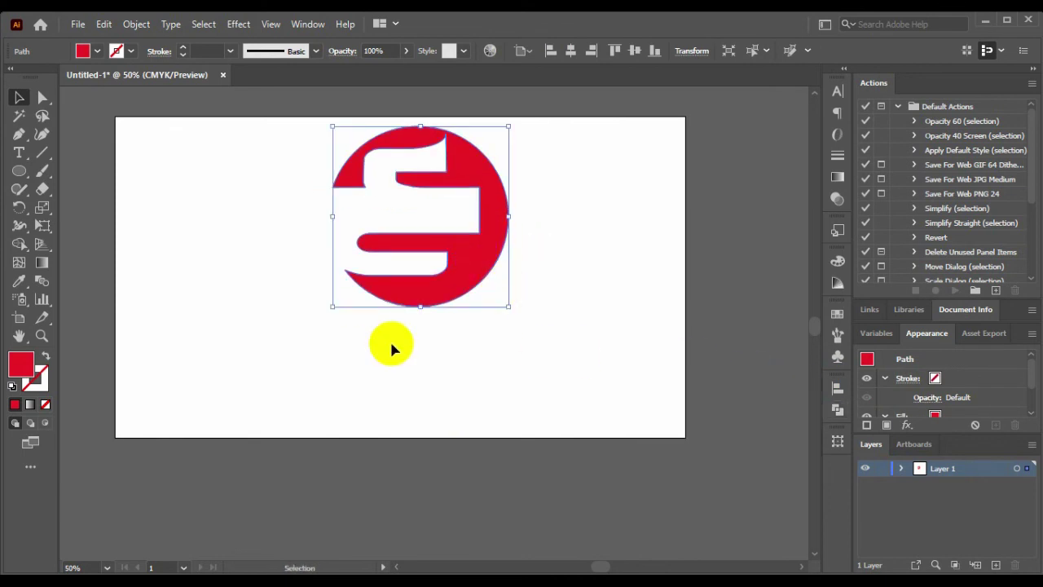
left_click(358, 349)
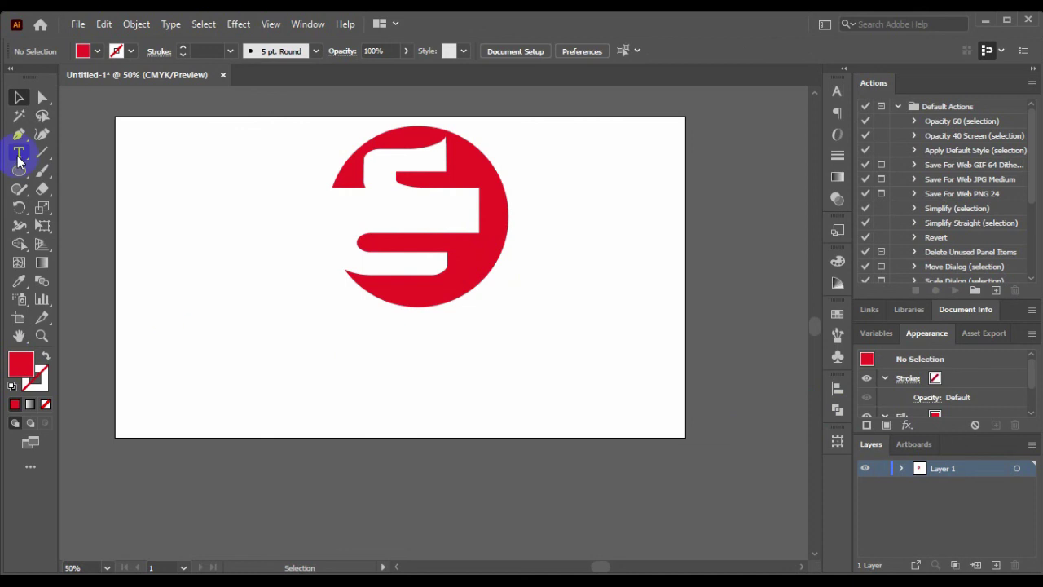
Add the caption 'e type logo design' below the circle and enlarge it to about 52 pt.
left_click(19, 153)
left_click(372, 334)
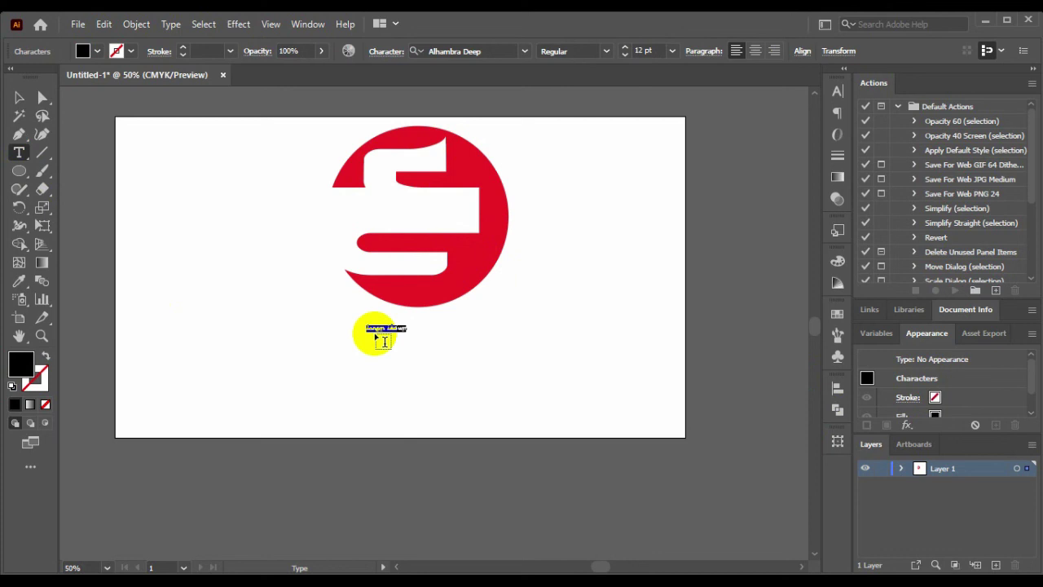
type("S Logo Design")
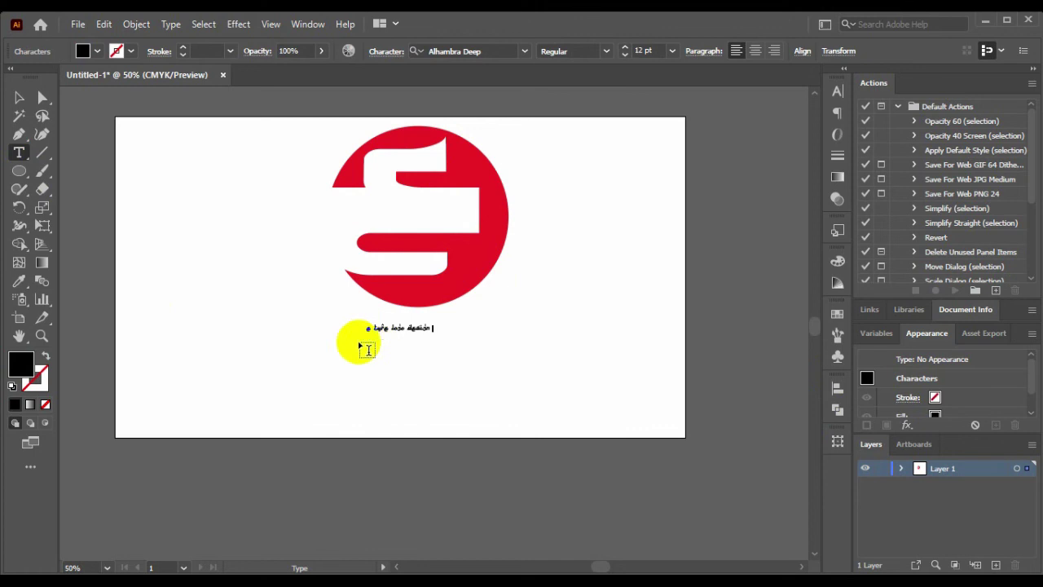
left_click(19, 97)
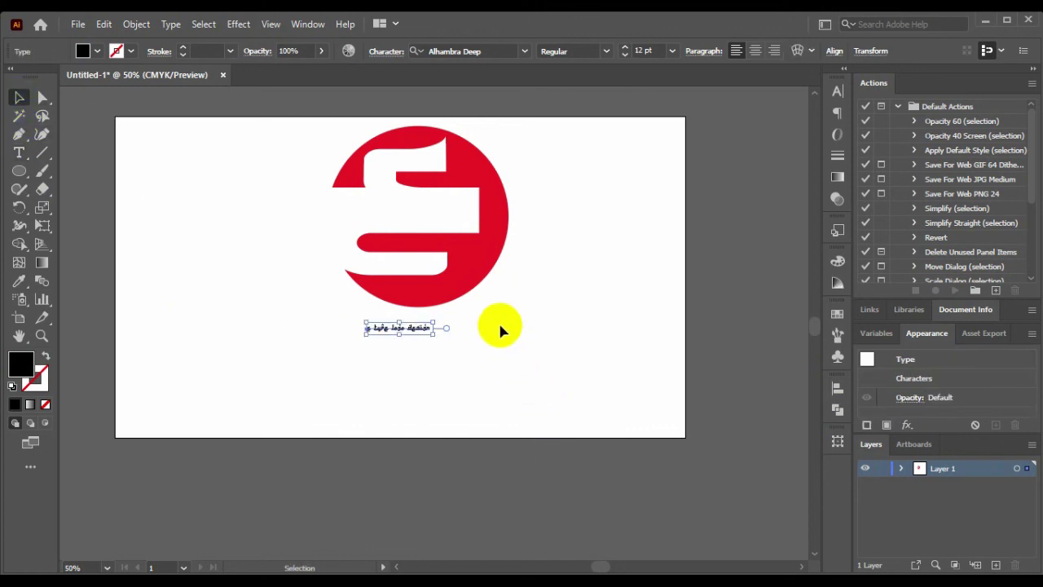
left_click_drag(434, 334, 577, 429)
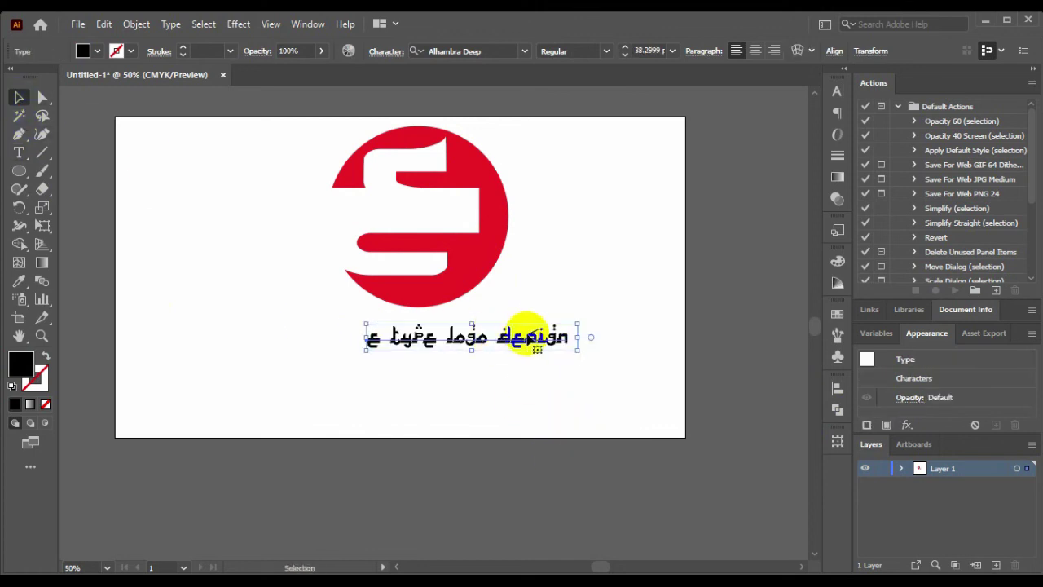
left_click_drag(528, 355, 268, 273)
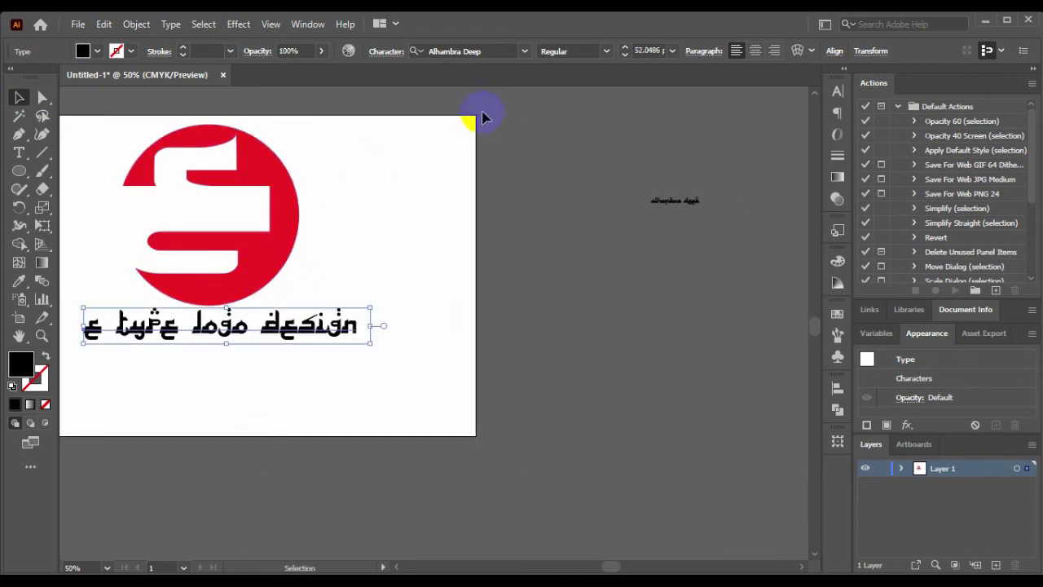
Change the caption font to Acumin Variable Concept.
left_click(526, 51)
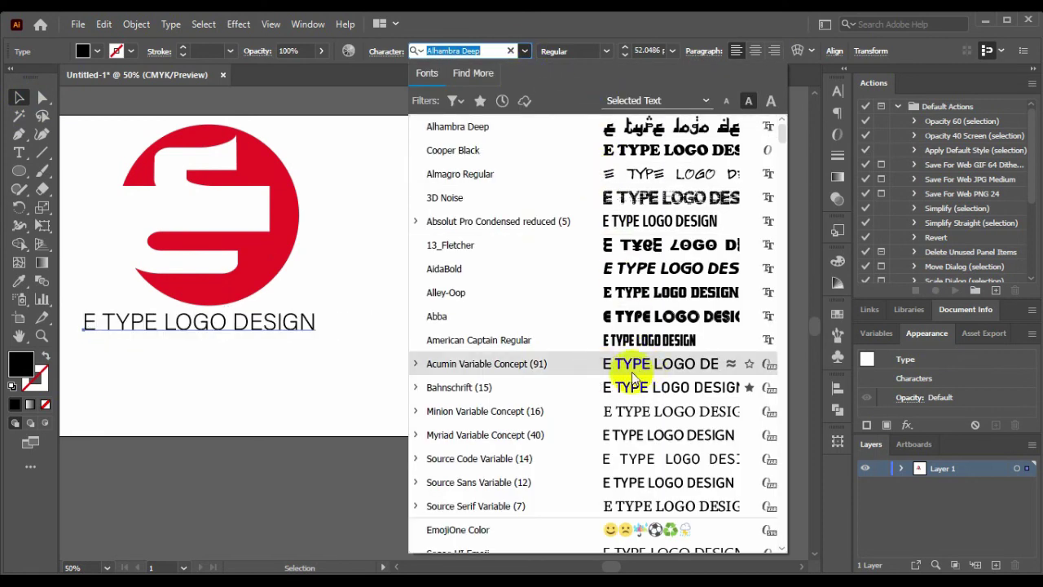
left_click(331, 350)
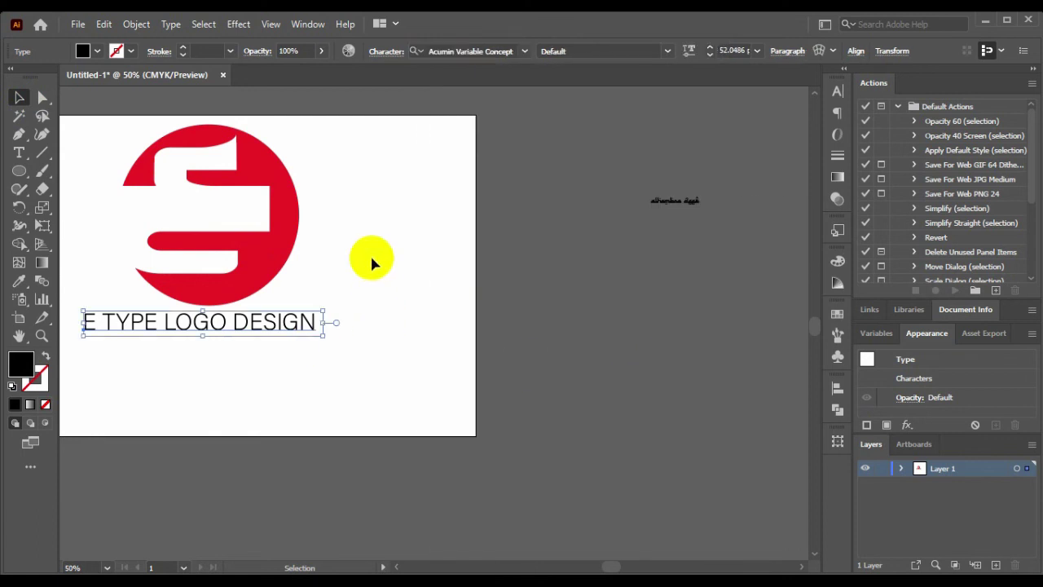
left_click(396, 261)
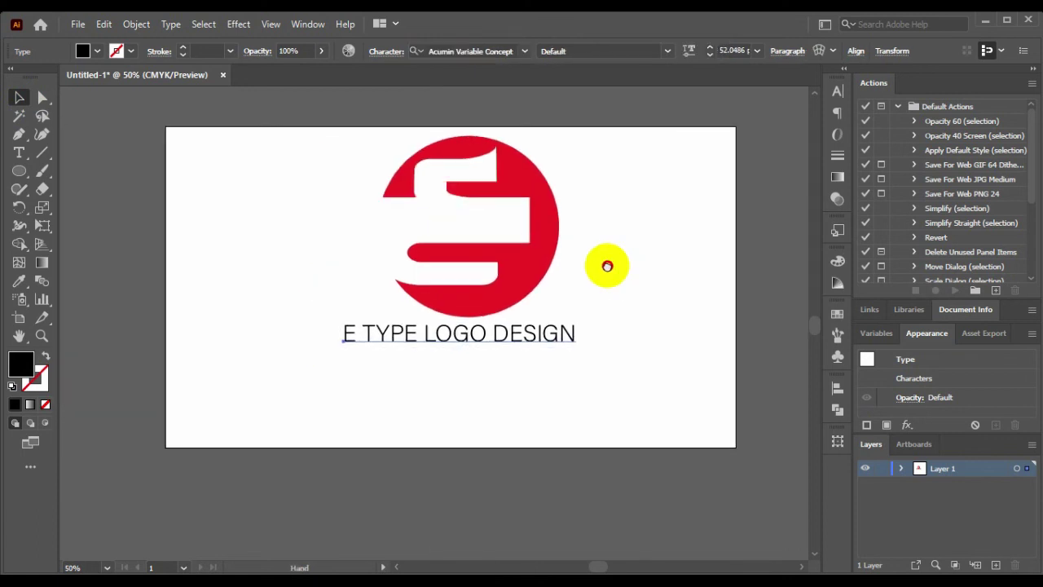
left_click(491, 346)
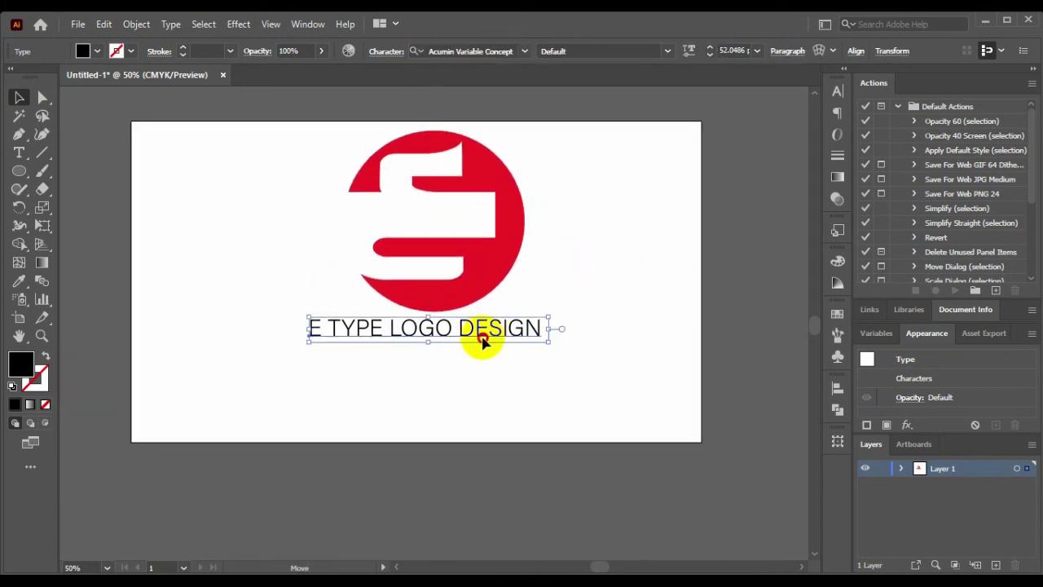
Centre the logo horizontally and vertically on the artboard, raising it above the caption.
left_click_drag(477, 339, 464, 368)
left_click_drag(462, 269, 437, 290)
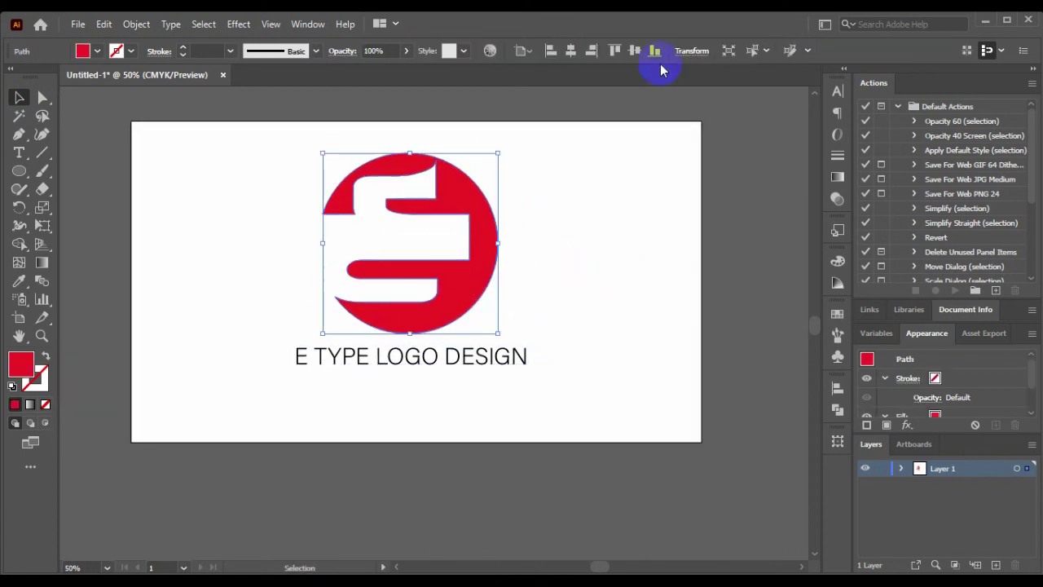
left_click(572, 50)
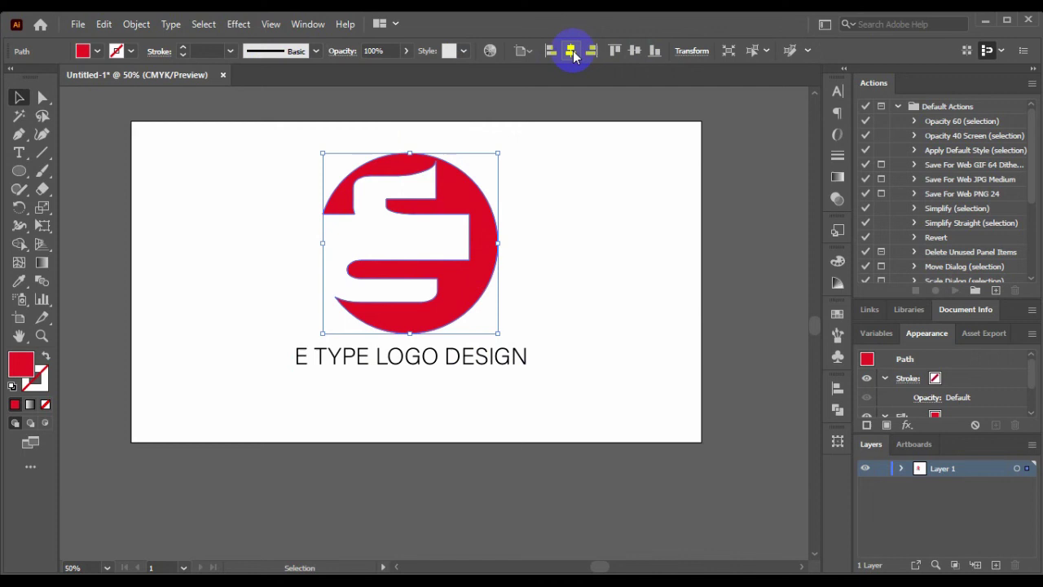
left_click(633, 50)
left_click(588, 204)
left_click_drag(456, 306, 456, 272)
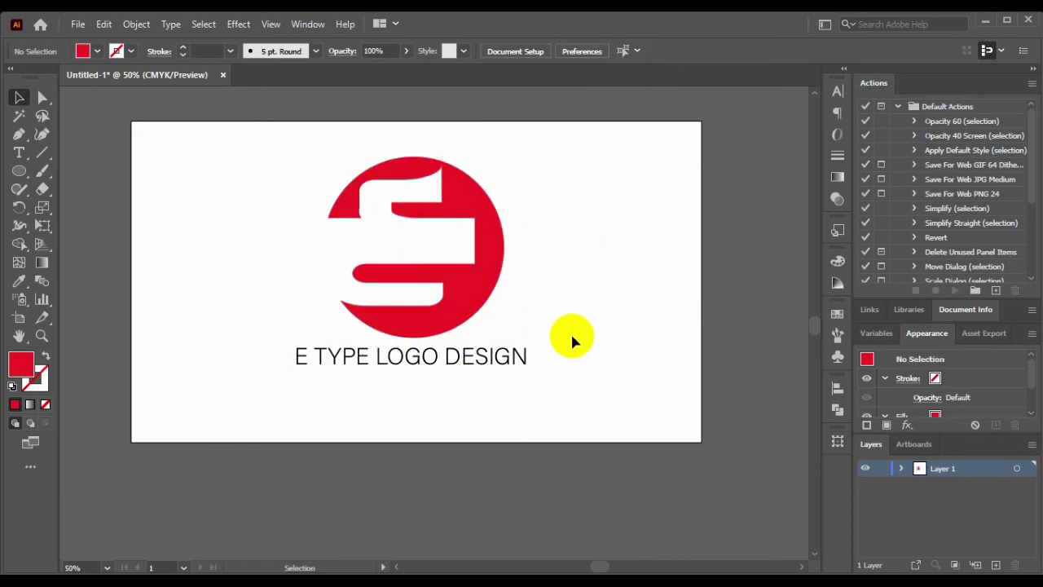